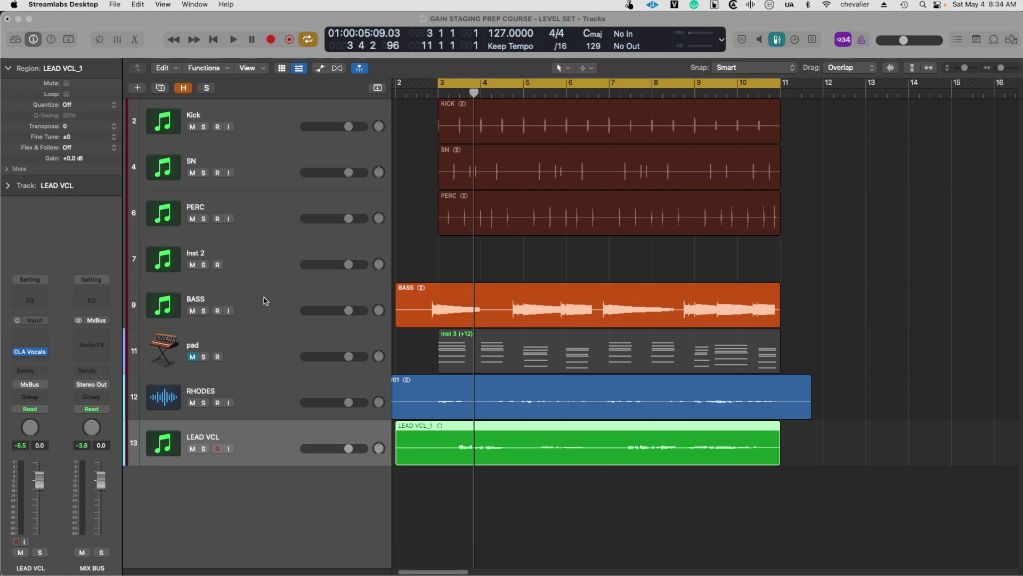
With Kick selected, open the Mixer and show the Kick and BASS Level Meter and VU Meter windows.
click(263, 297)
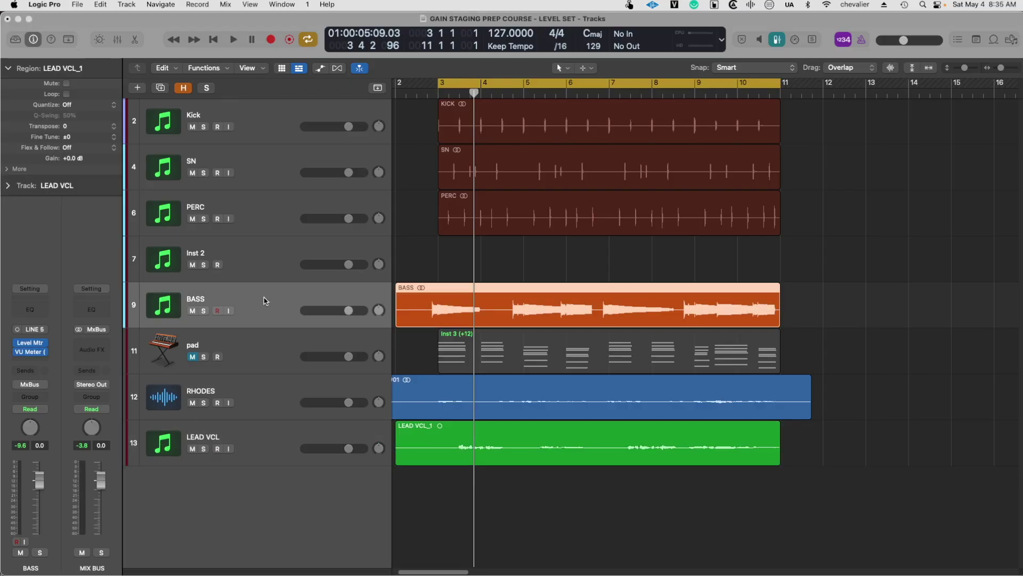
click(256, 126)
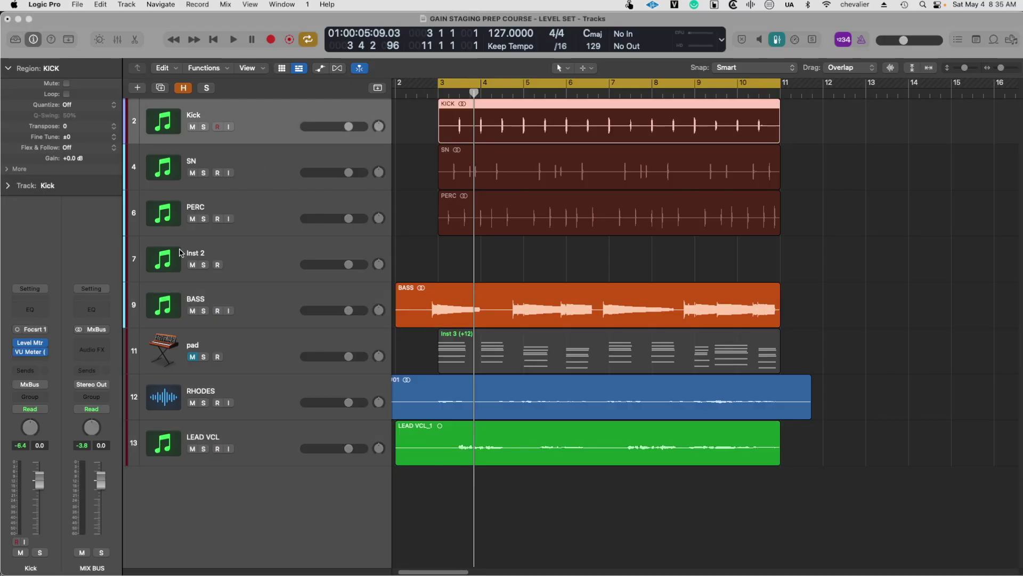
key(x)
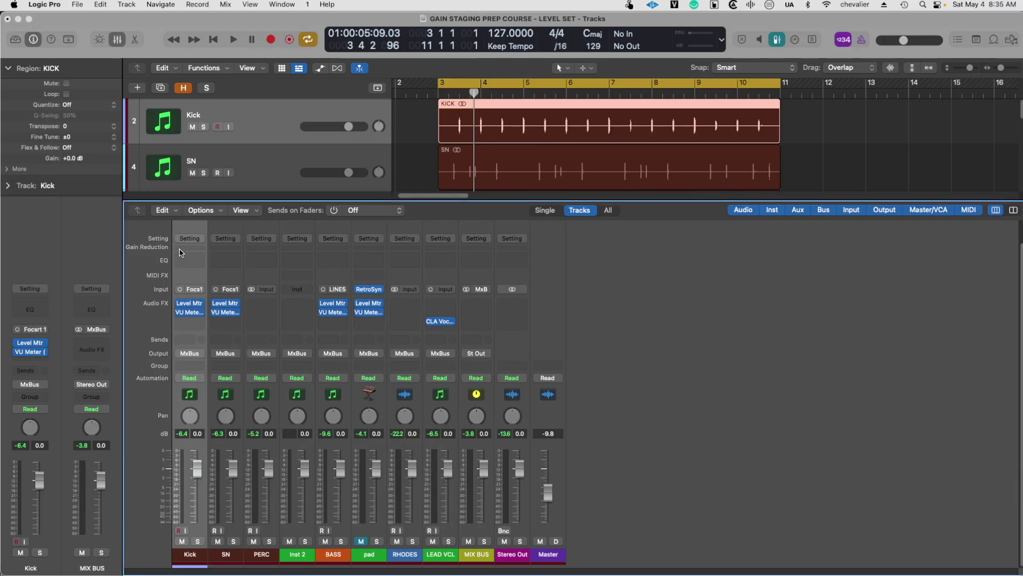
click(195, 309)
key(Escape)
key(v)
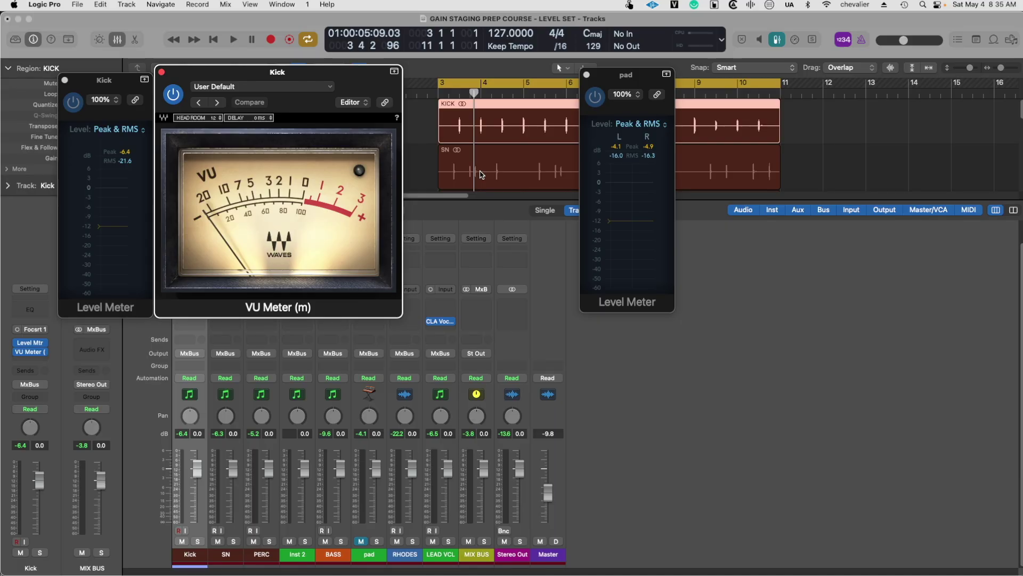
drag(433, 145, 692, 69)
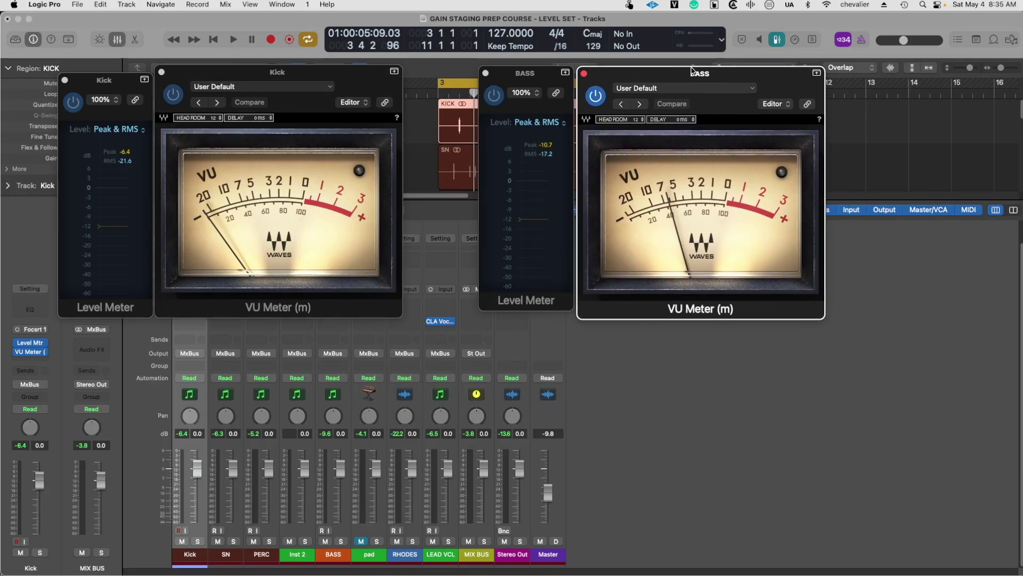
Play the song to check the meters, then lower the Master fader to -13.2 dB.
key(space)
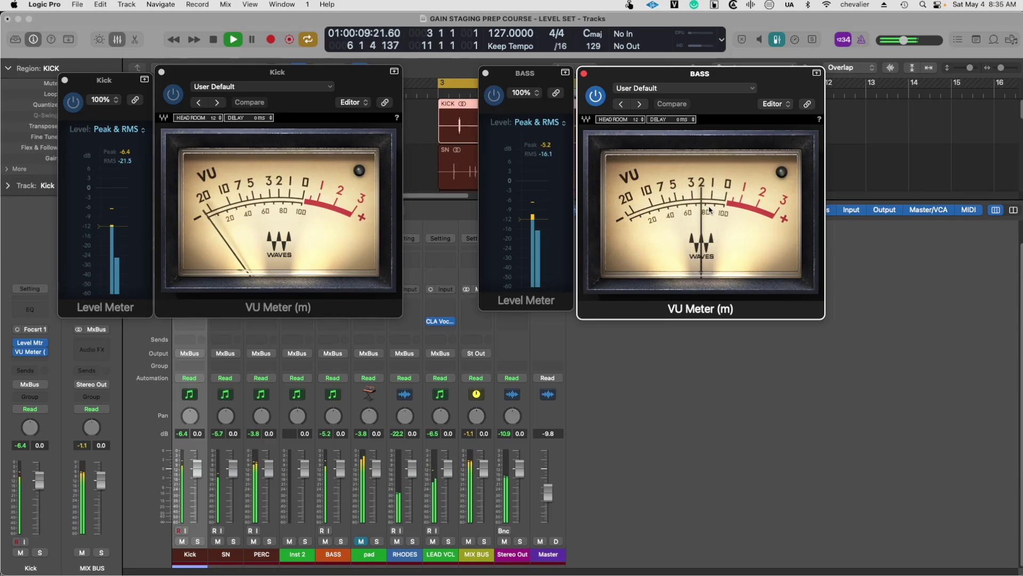
key(space)
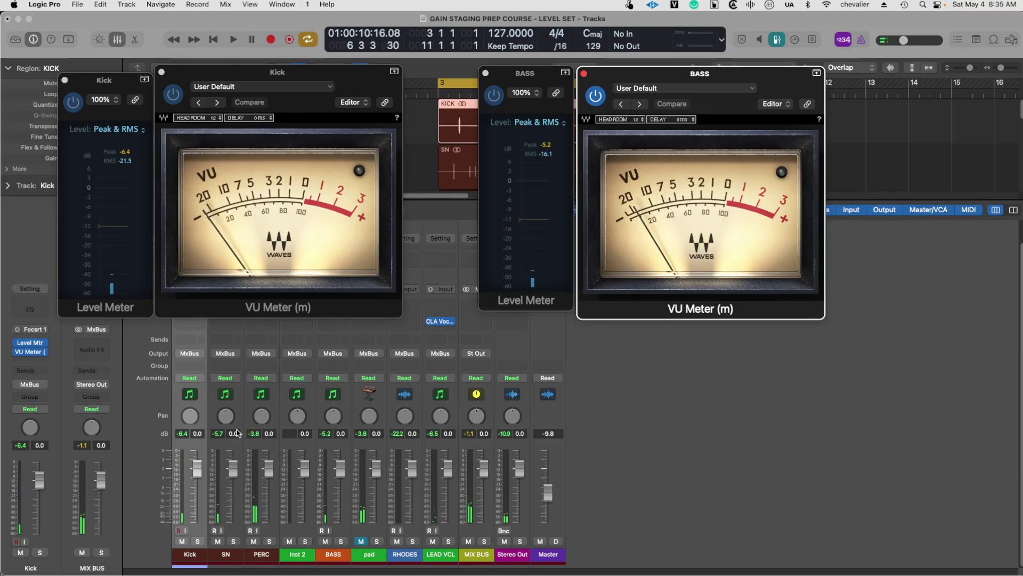
key(space)
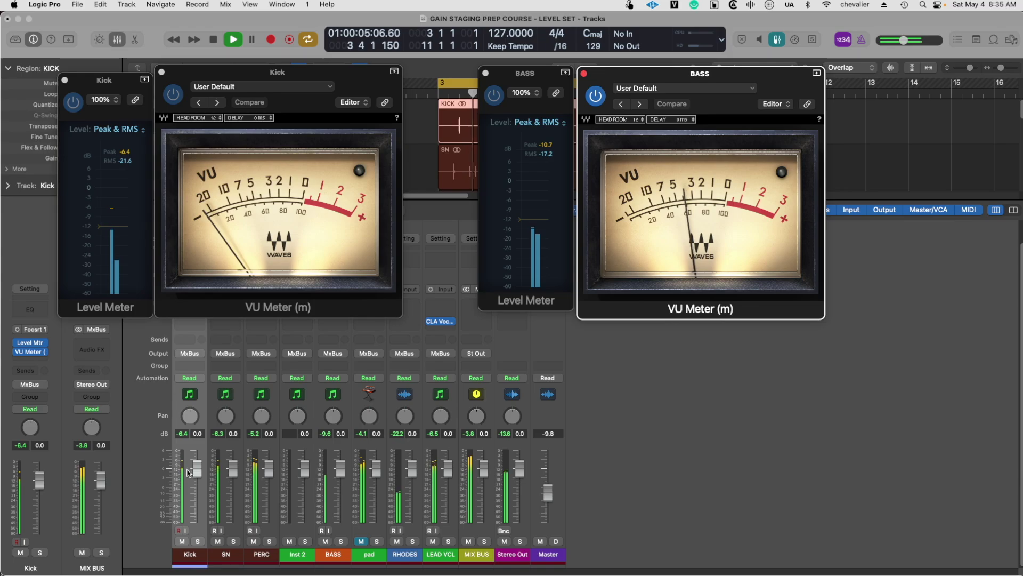
key(space)
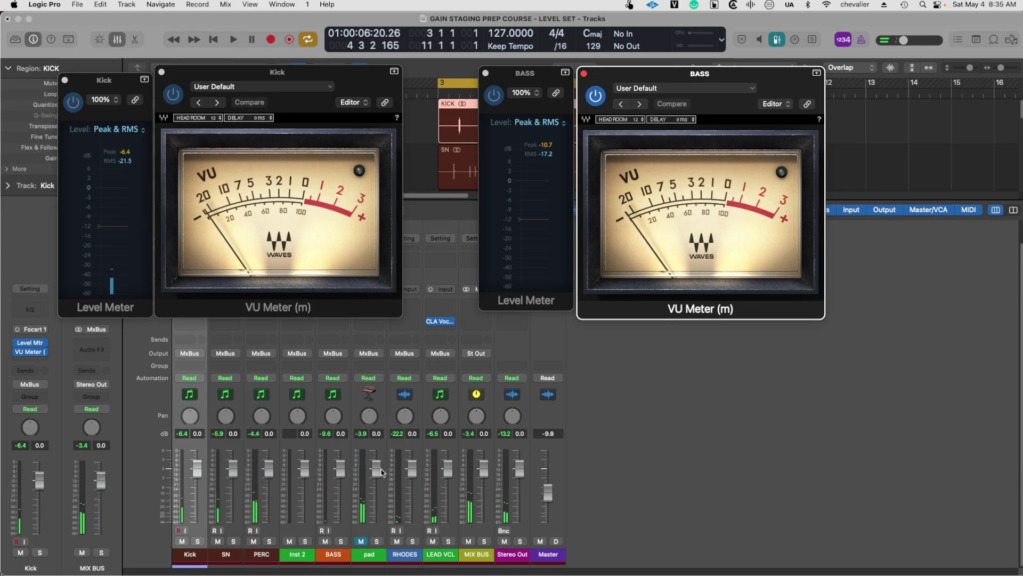
drag(550, 496, 549, 502)
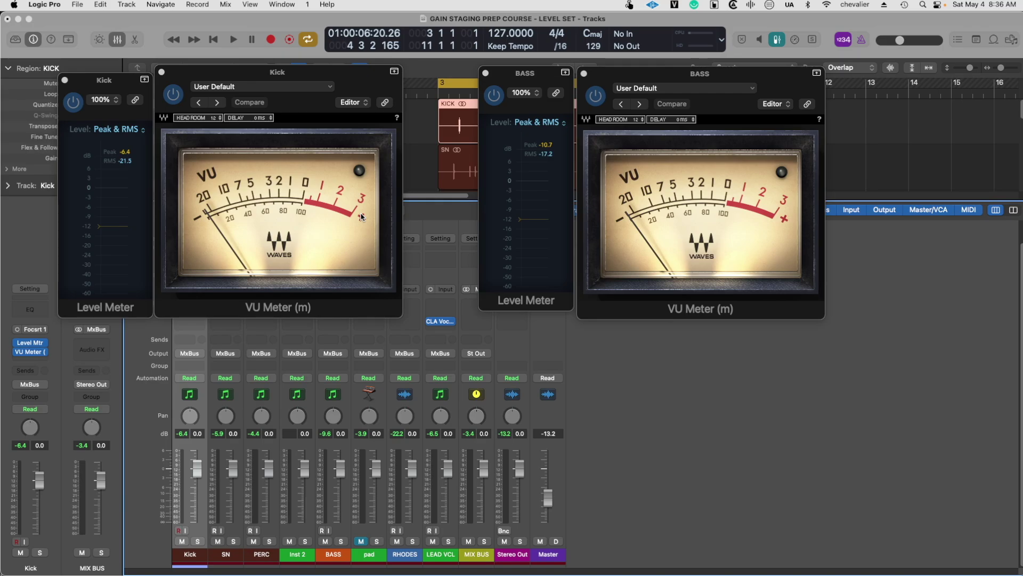
Hide the plug-in windows, then unmute and solo the pad channel and play it alone.
key(v)
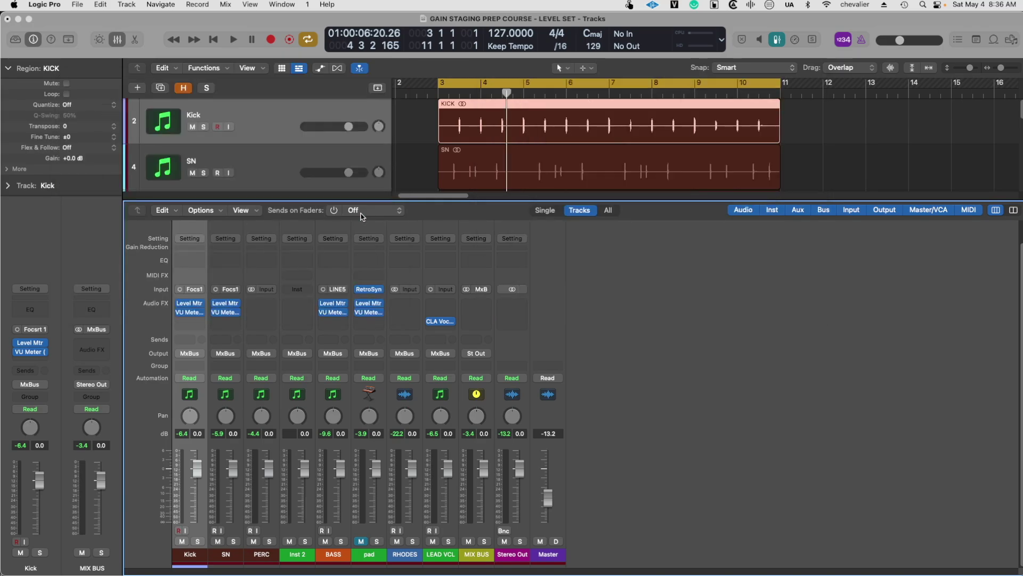
click(370, 554)
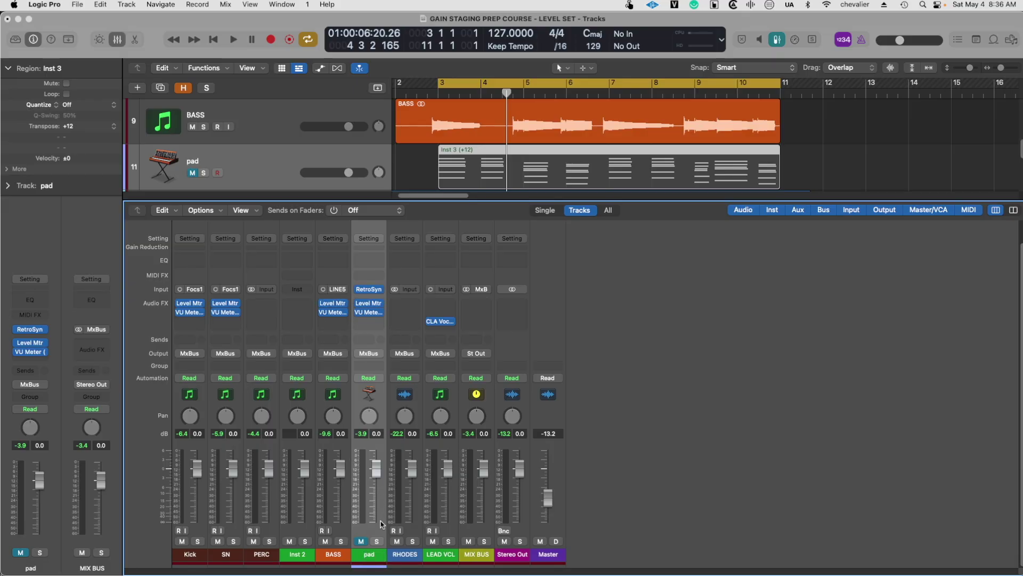
click(368, 542)
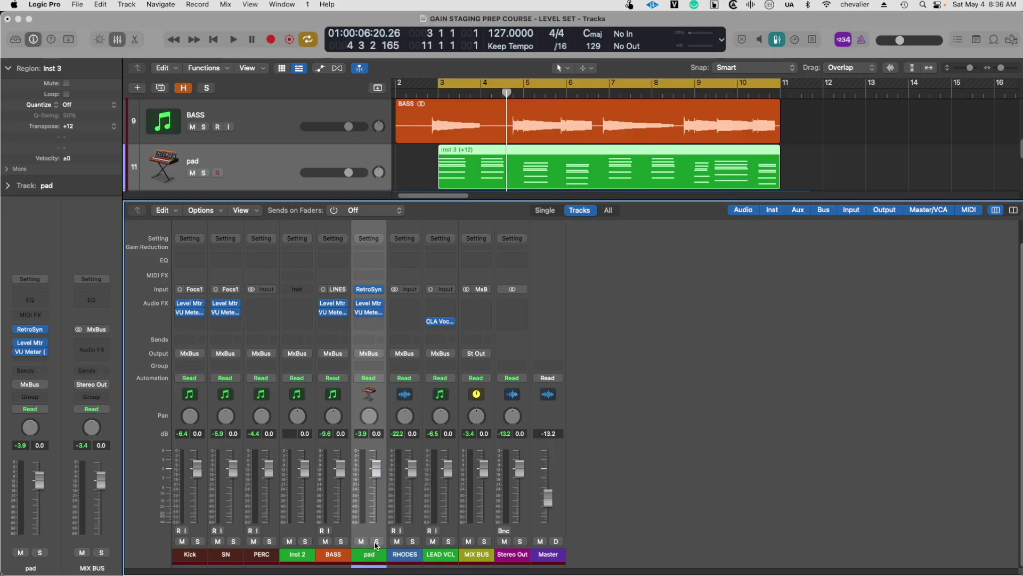
click(376, 541)
key(space)
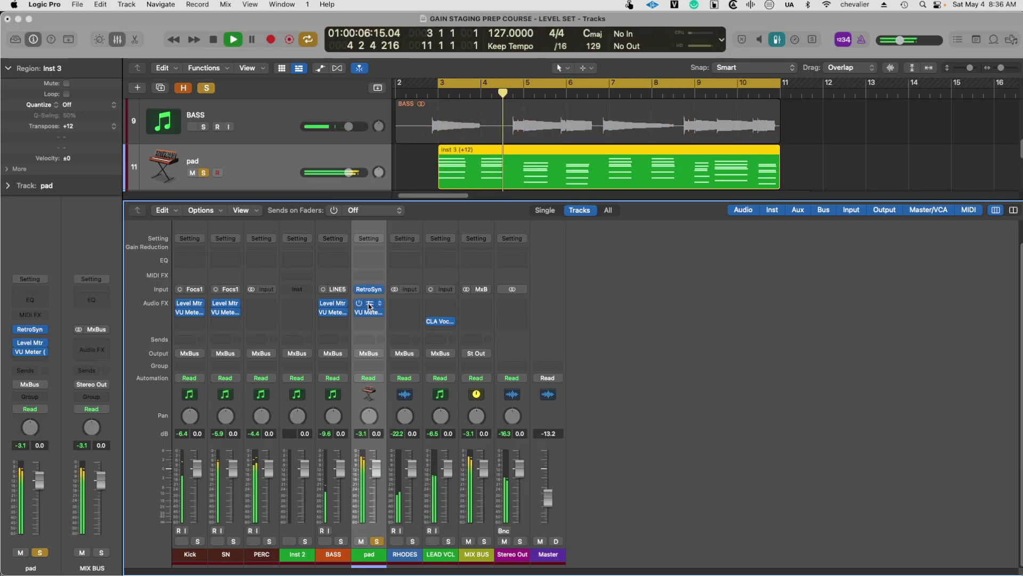
key(v)
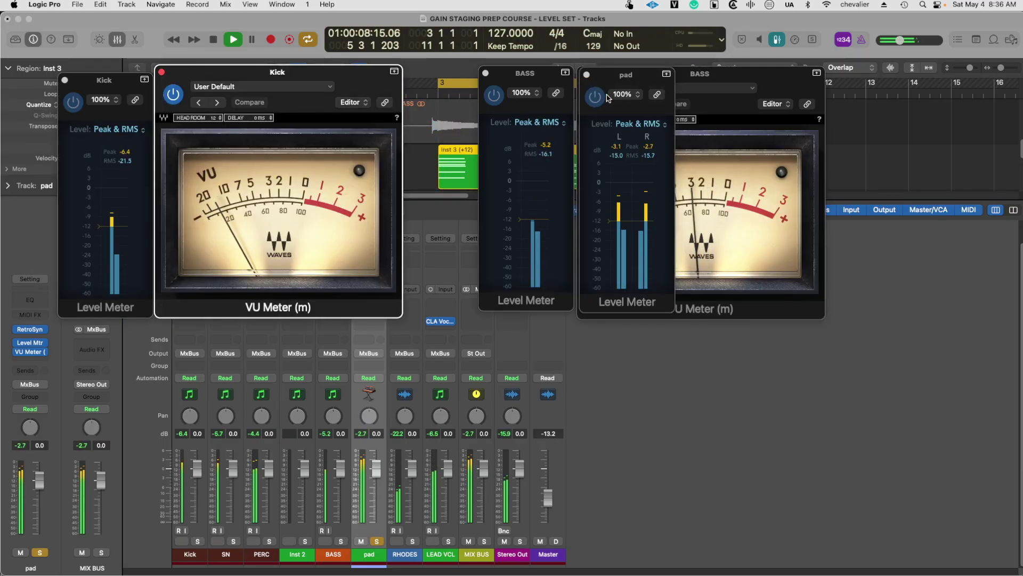
drag(608, 98, 611, 220)
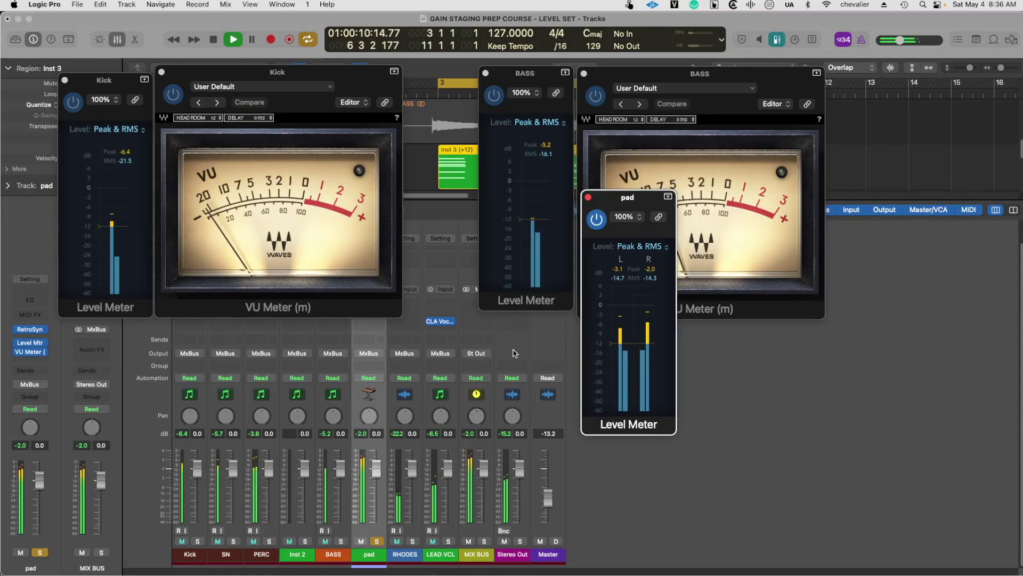
key(space)
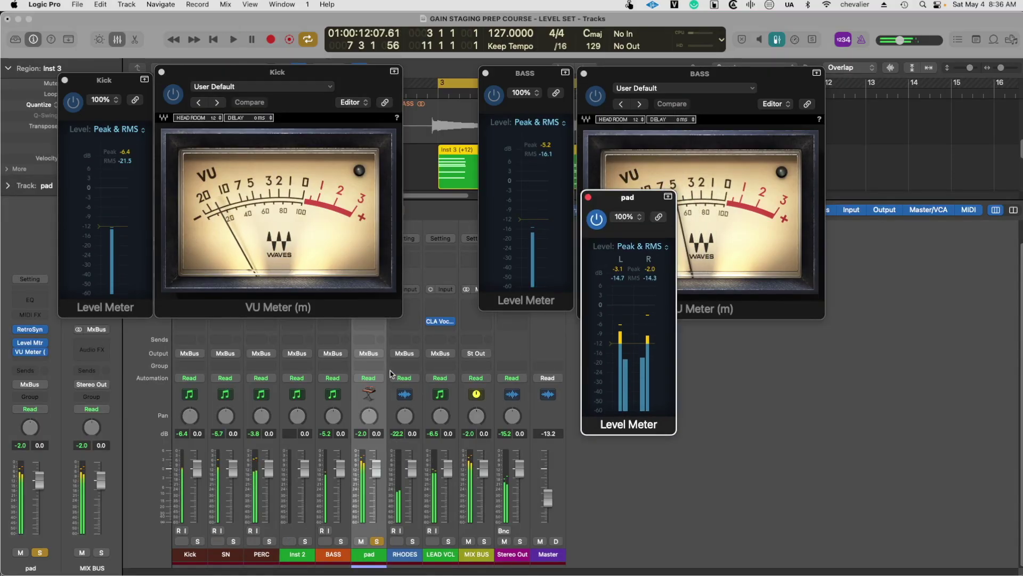
key(v)
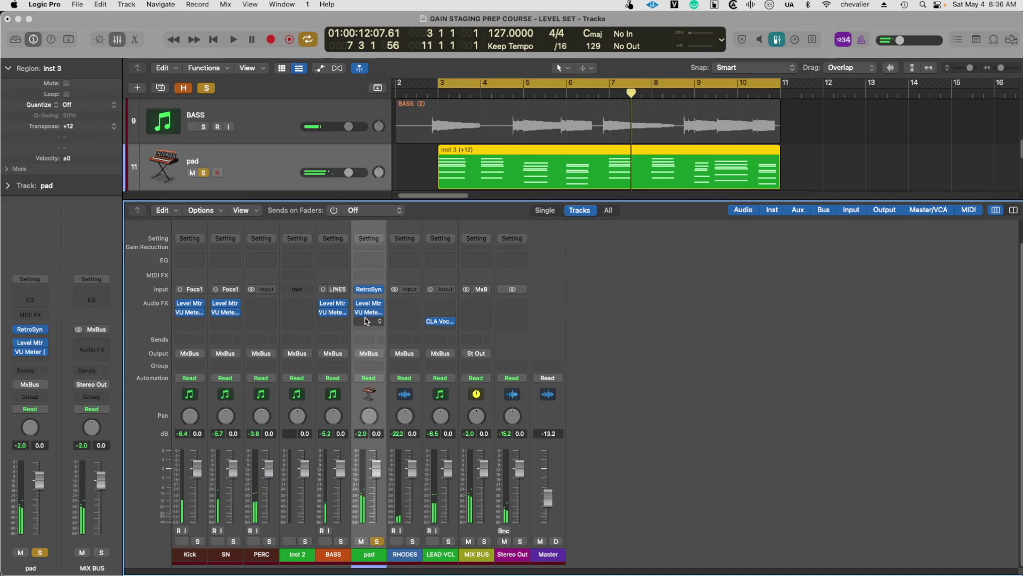
key(v)
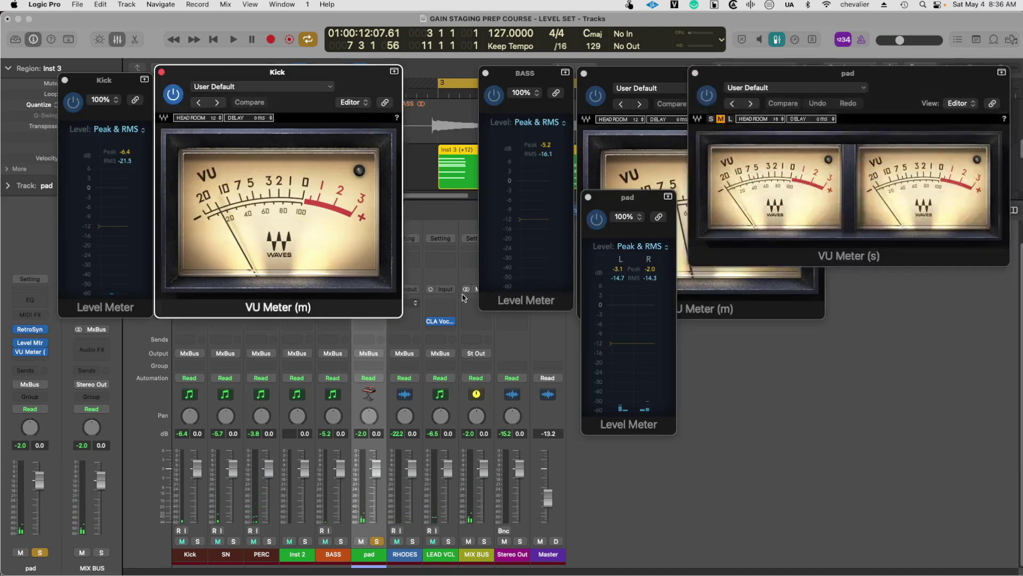
key(space)
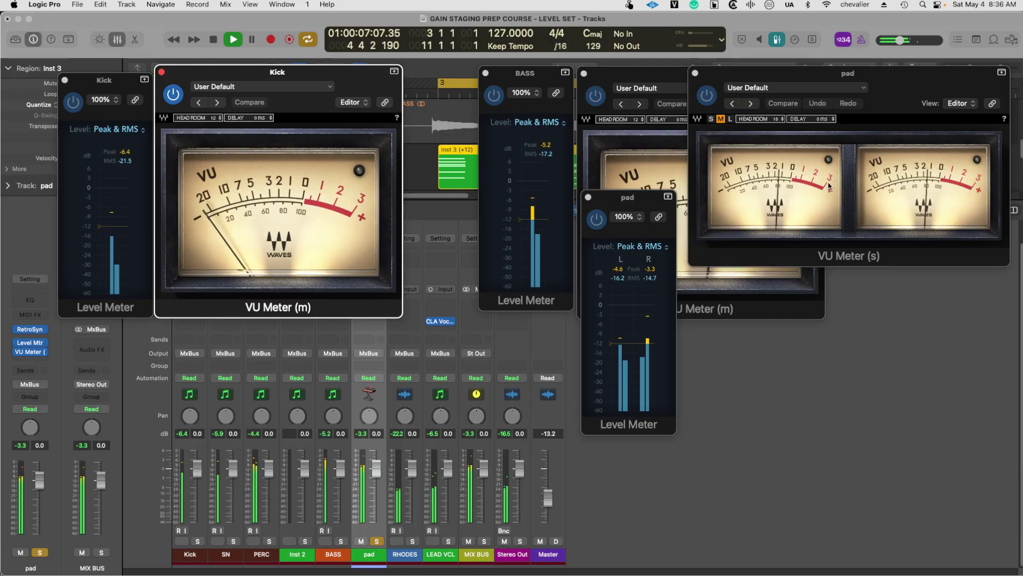
key(space)
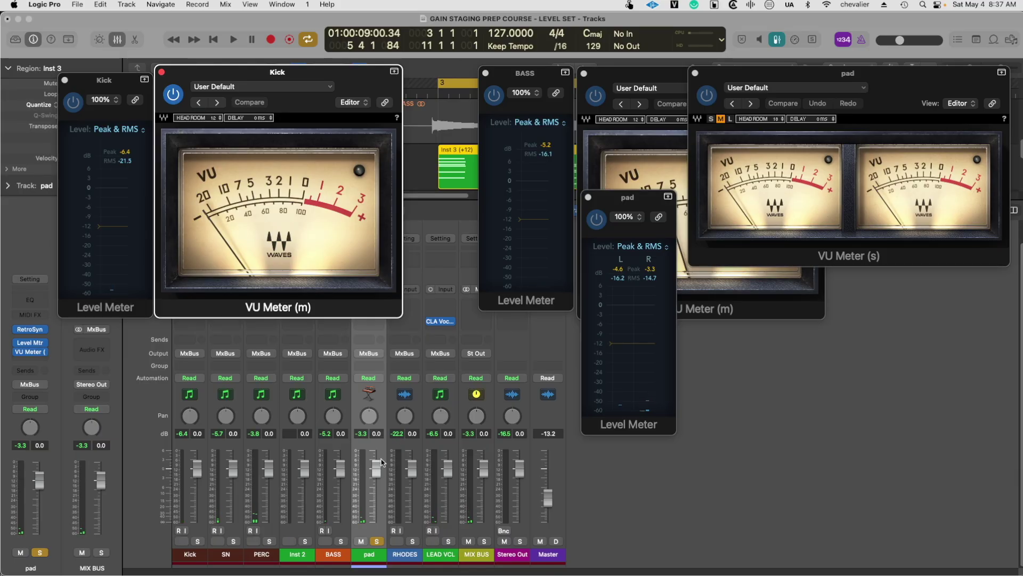
key(space)
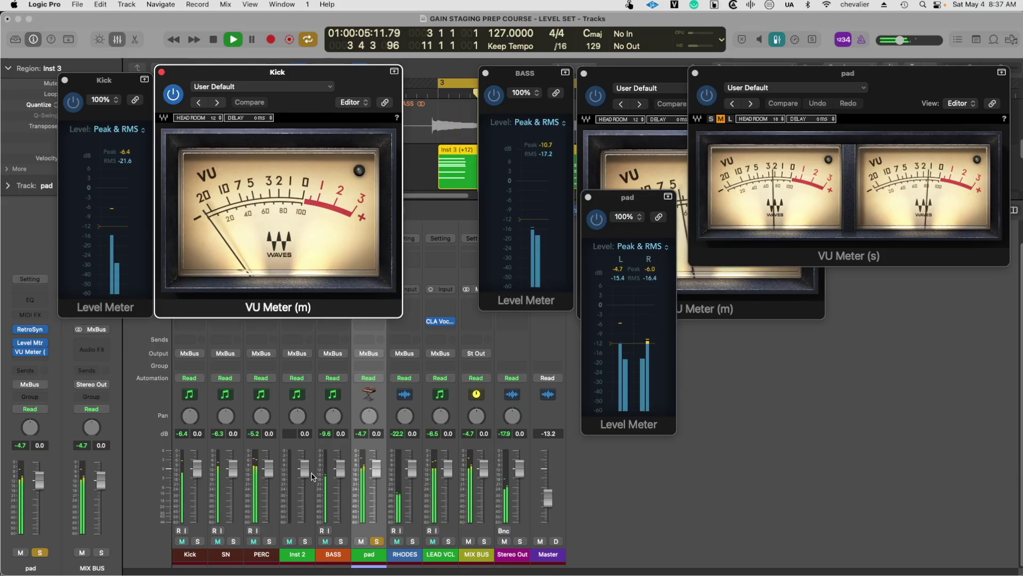
key(space)
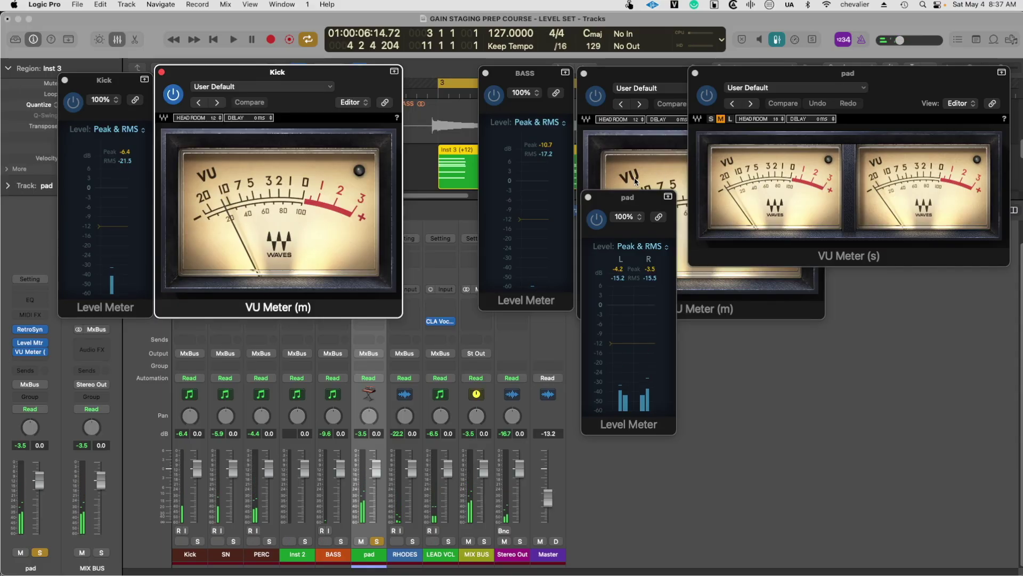
Open the pad's Retro Synth and lower its Amp Volume to -12 dB during playback.
key(v)
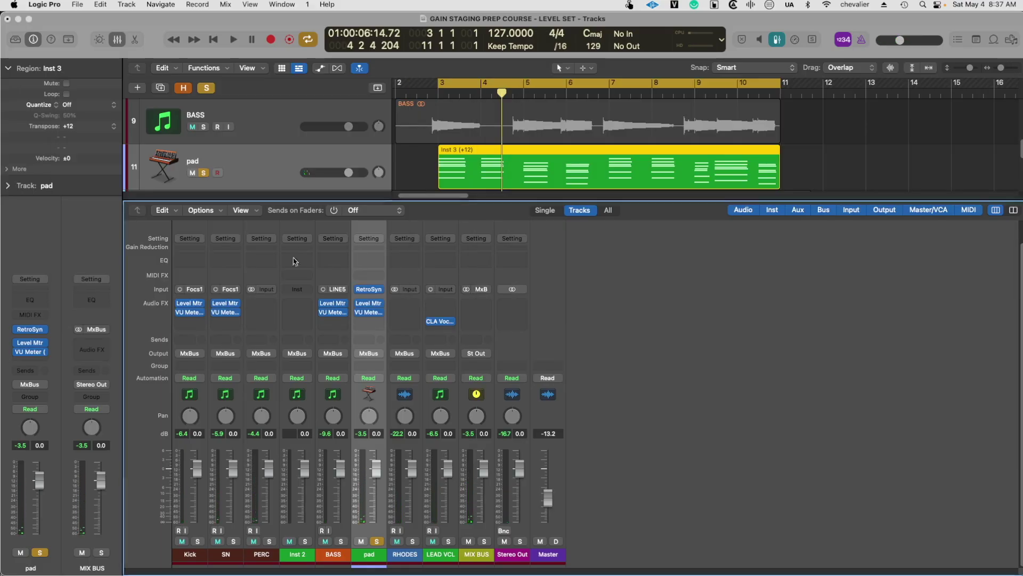
click(368, 289)
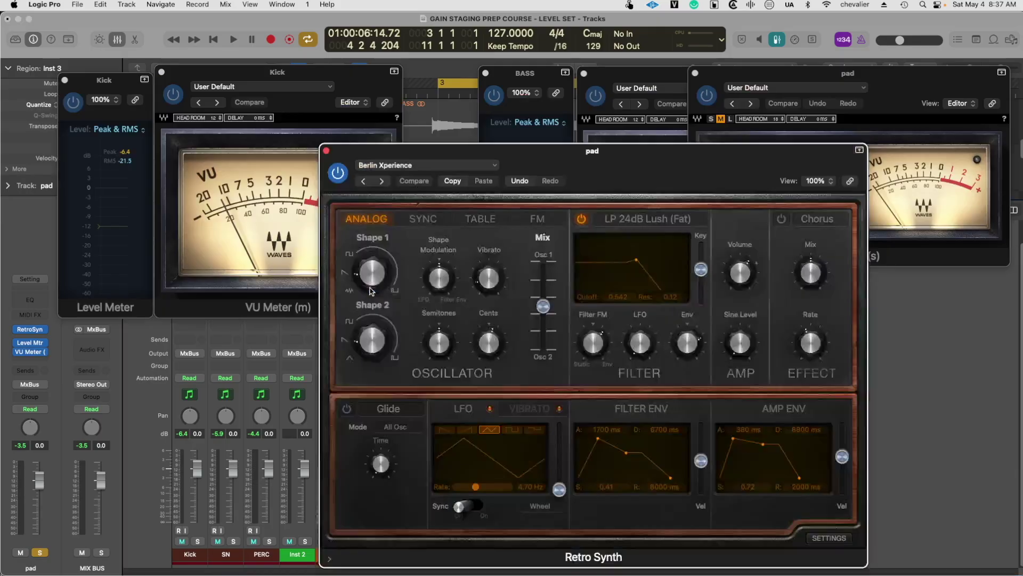
key(space)
click(745, 285)
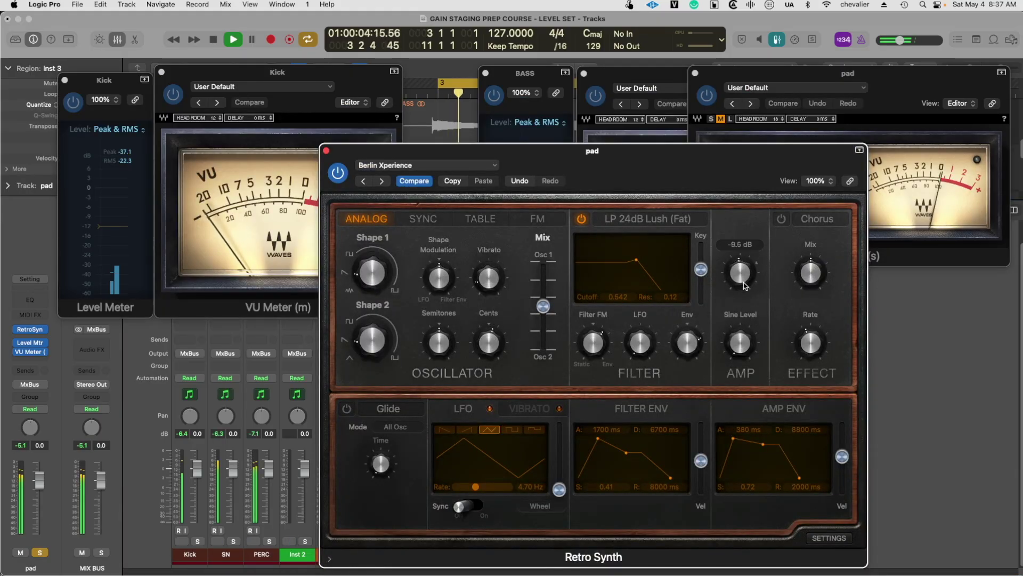
drag(744, 286, 745, 283)
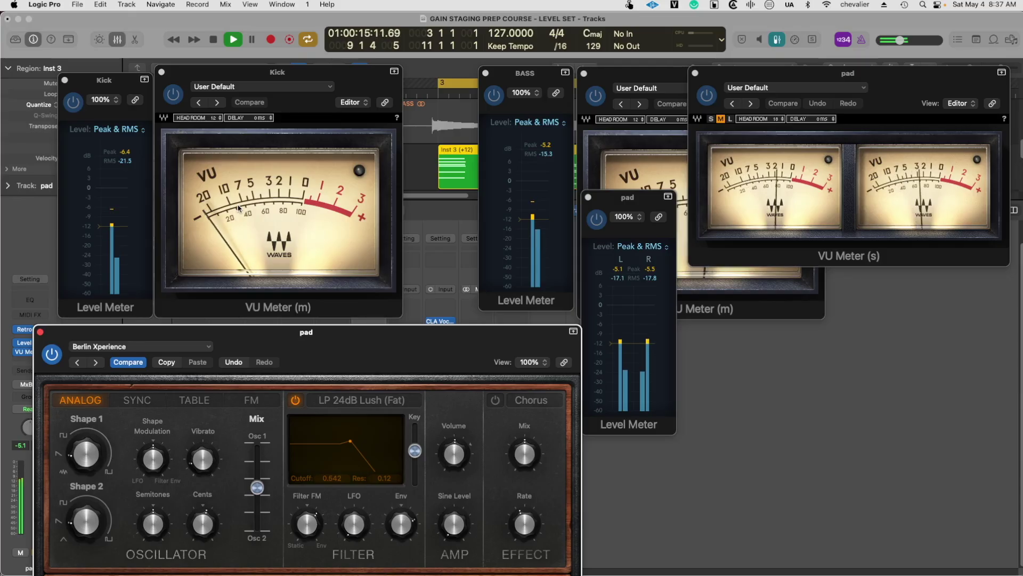
key(space)
key(v)
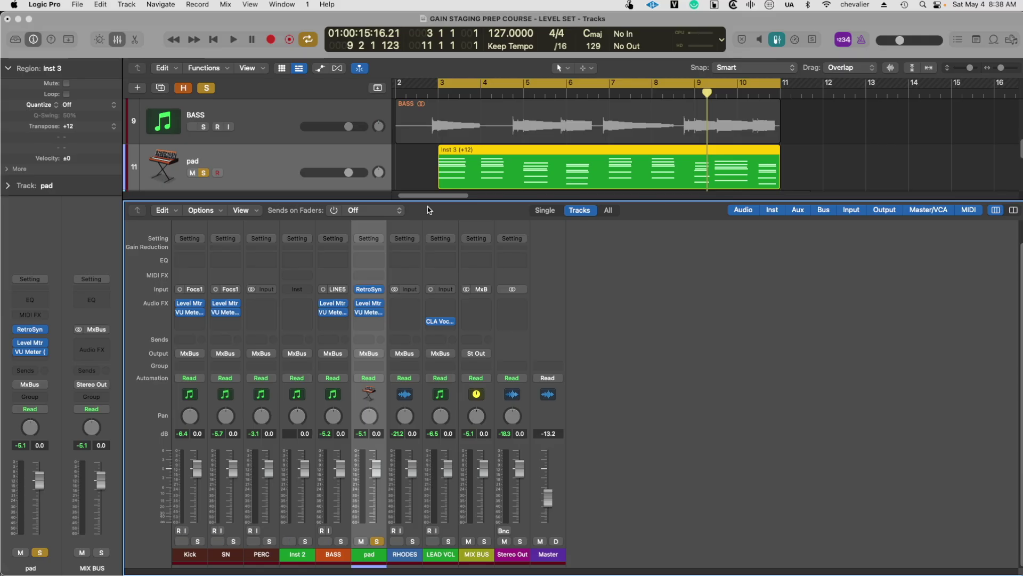
key(v)
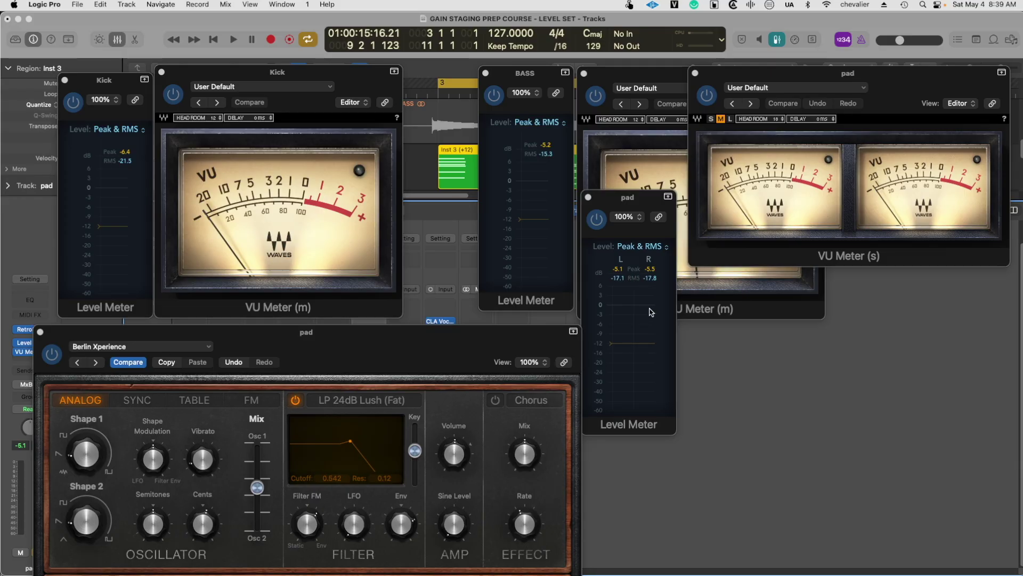
key(v)
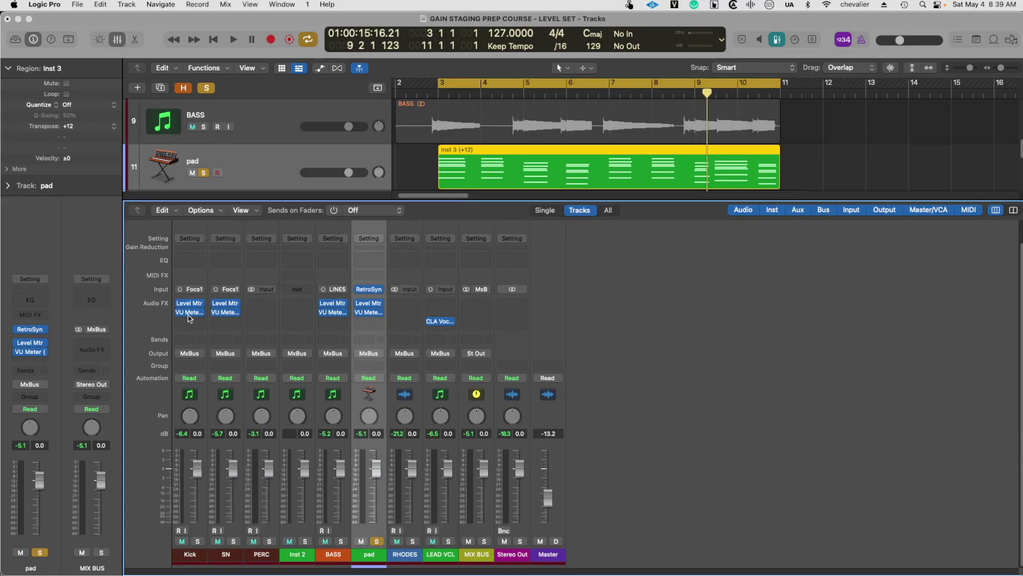
Move the pad's new Channel EQ window left and down, then hide the plug-in windows.
key(v)
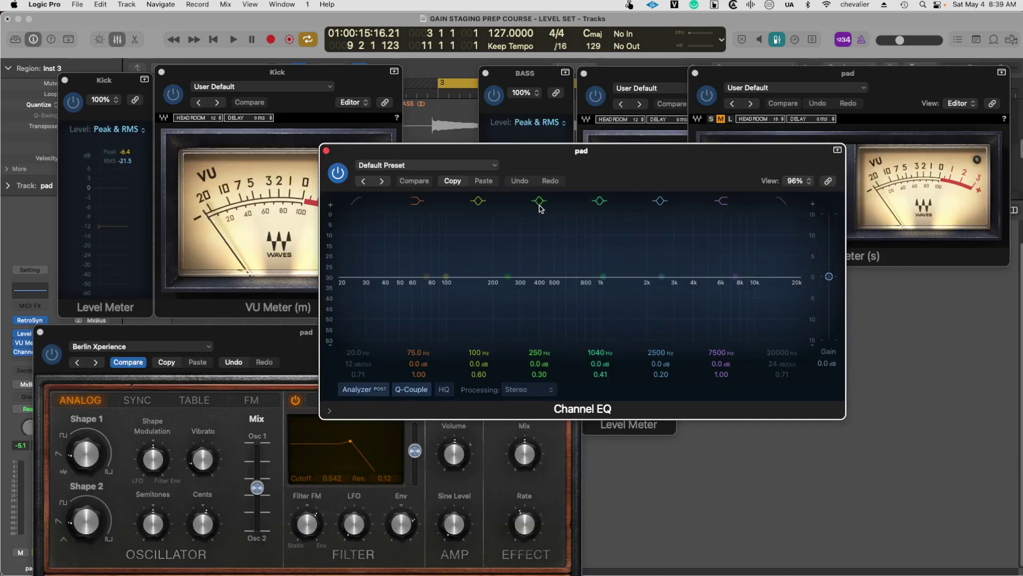
drag(570, 163, 522, 178)
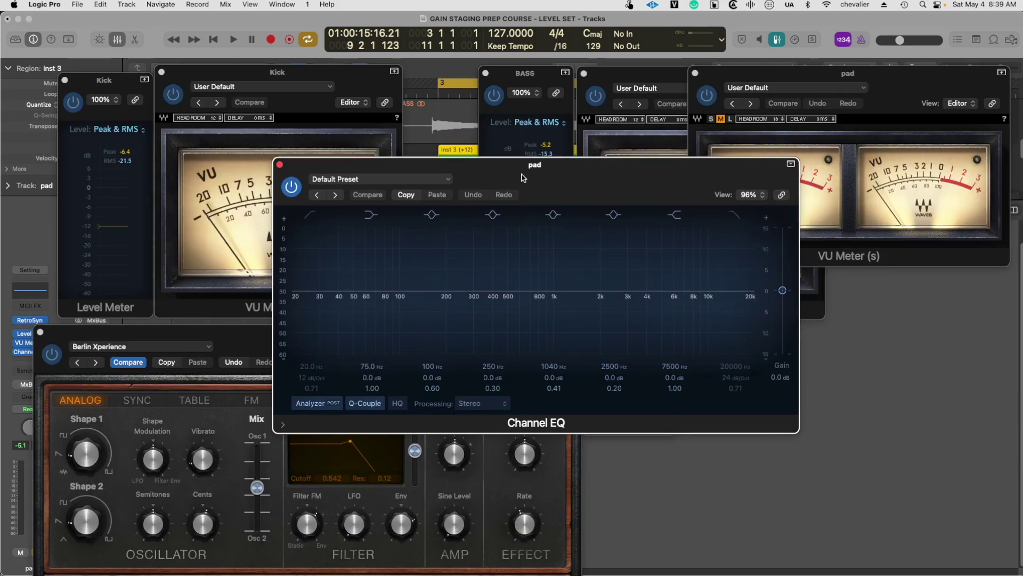
key(v)
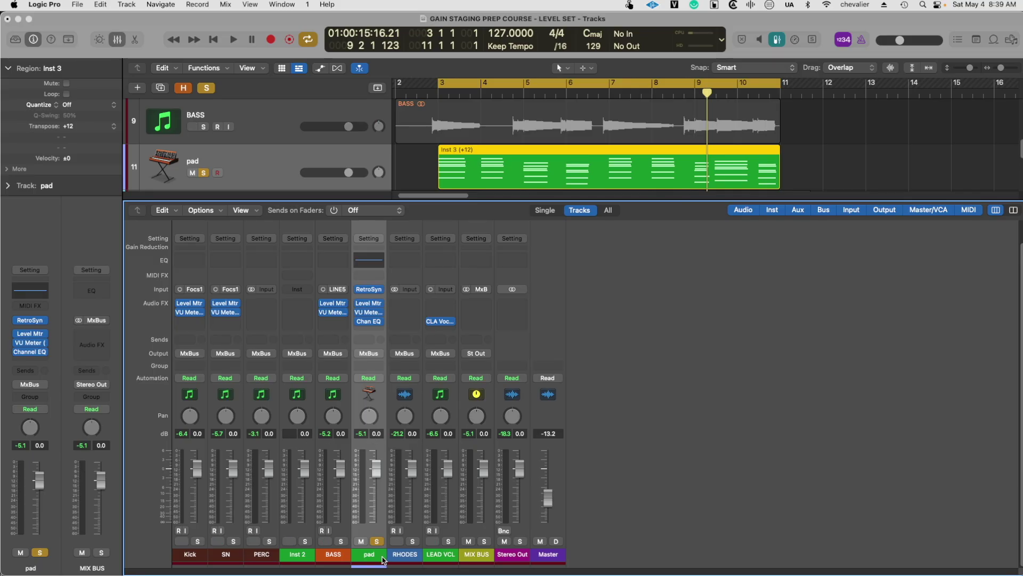
During playback, drop the Master to about -28 dB and raise the pad EQ gain to +9.0 dB.
key(space)
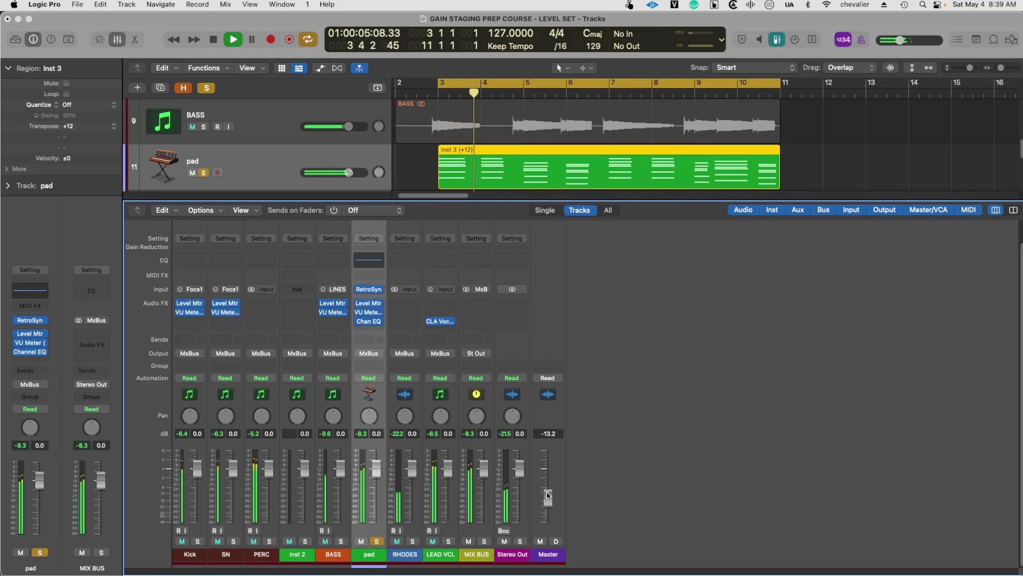
drag(547, 497, 547, 514)
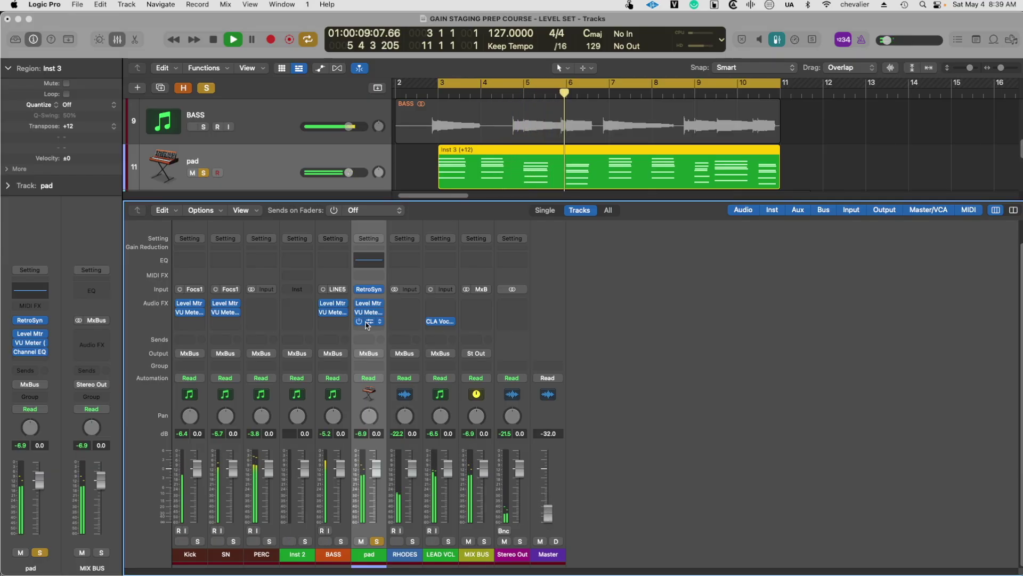
key(v)
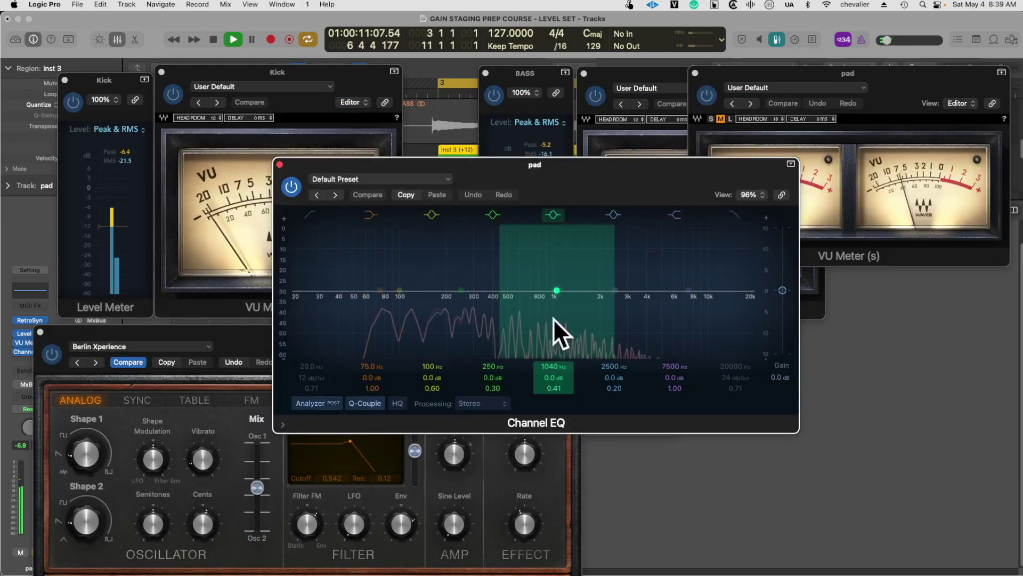
drag(782, 290, 782, 260)
key(v)
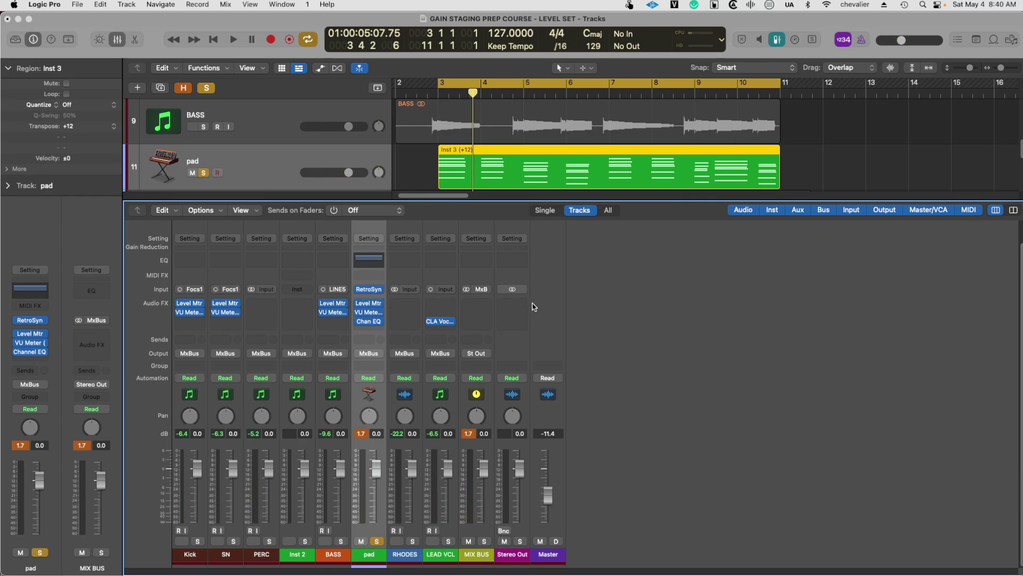
Insert a stereo Level Meter on Stereo Out, check its peaks, then reset the Master to 0 dB.
click(512, 304)
mouse_move(559, 369)
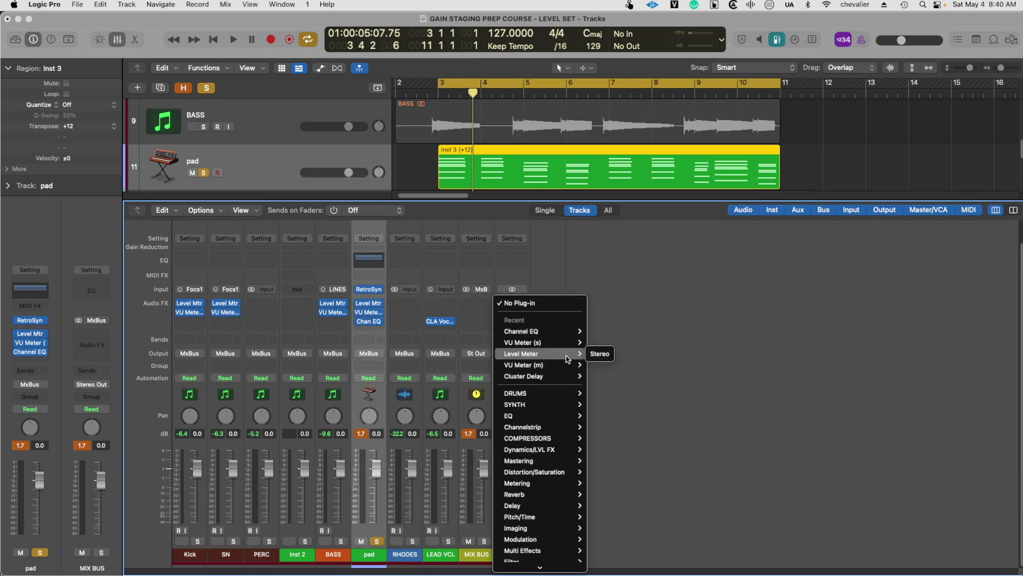
click(604, 354)
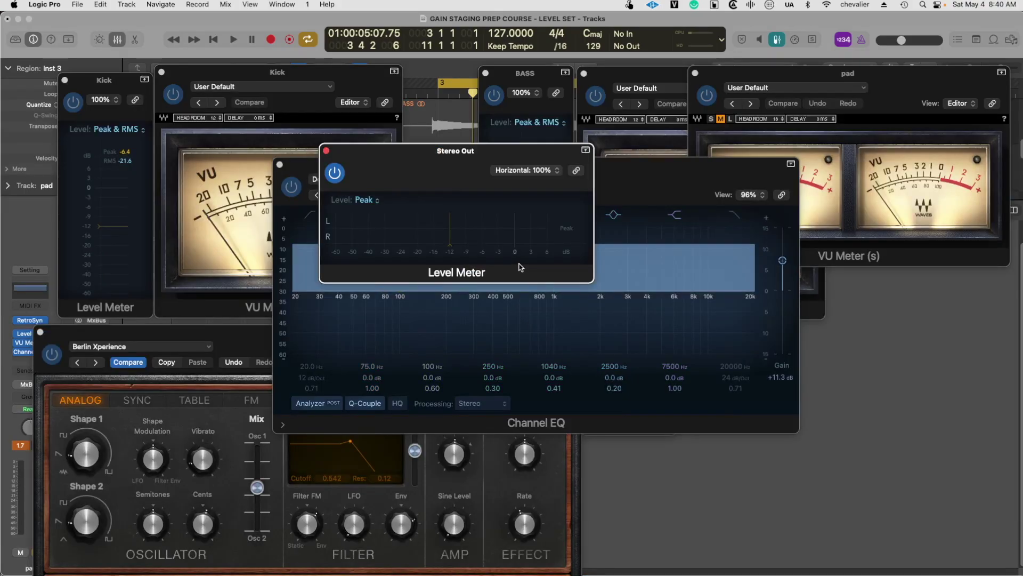
key(space)
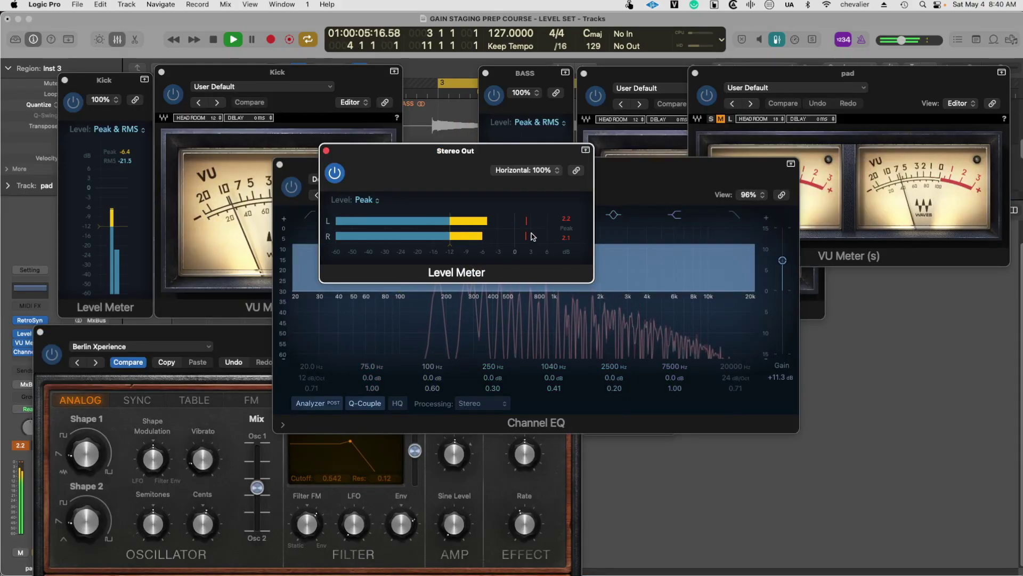
key(space)
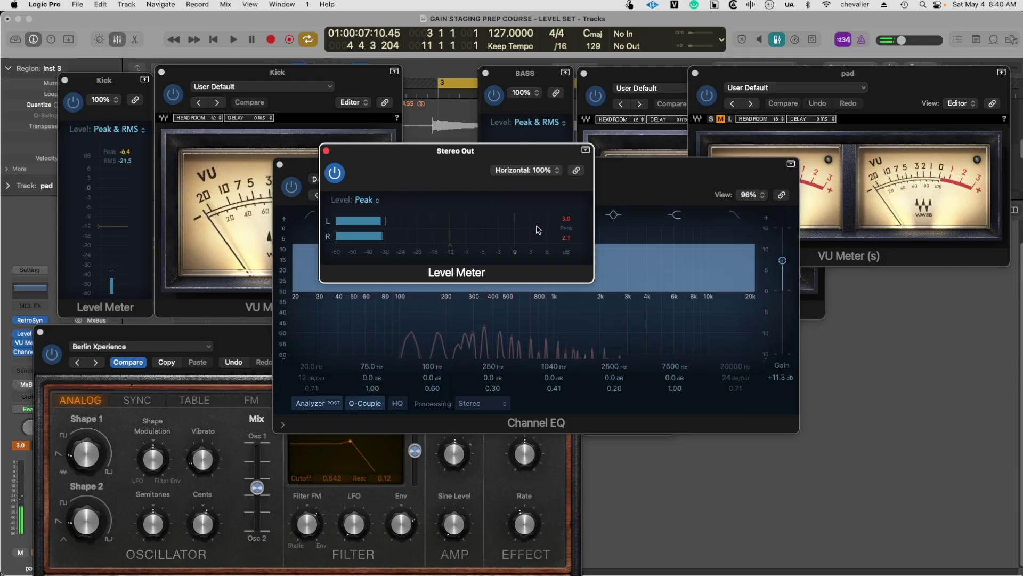
key(v)
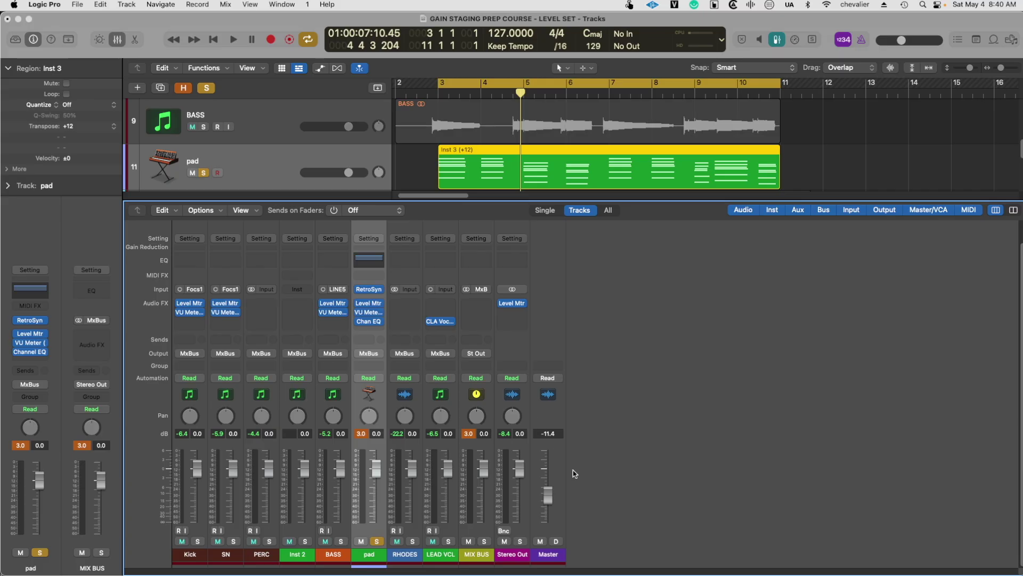
alt+click(547, 494)
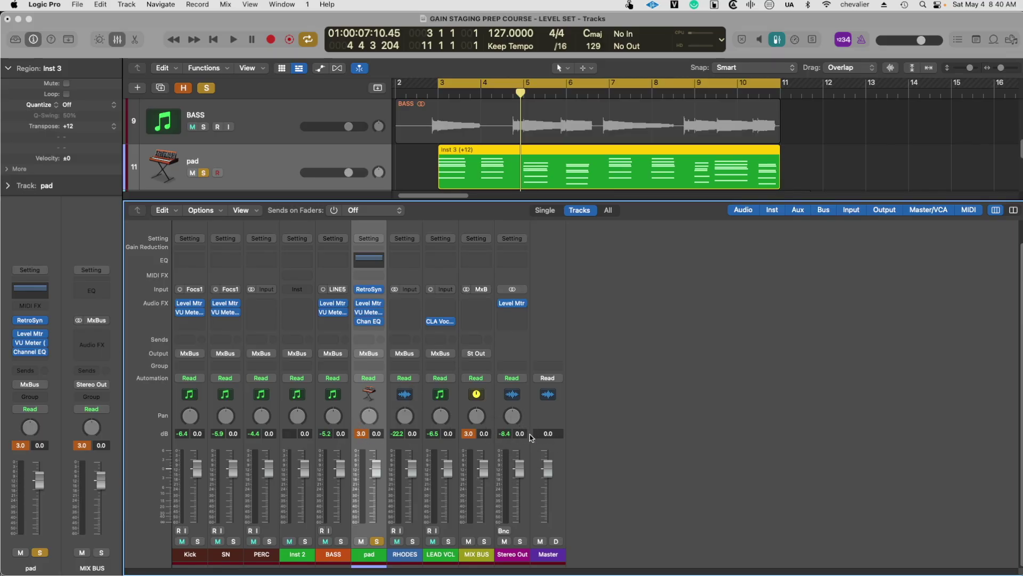
Undo the muting of the other tracks, leaving the Channel EQ on the pad.
mouse_move(512, 305)
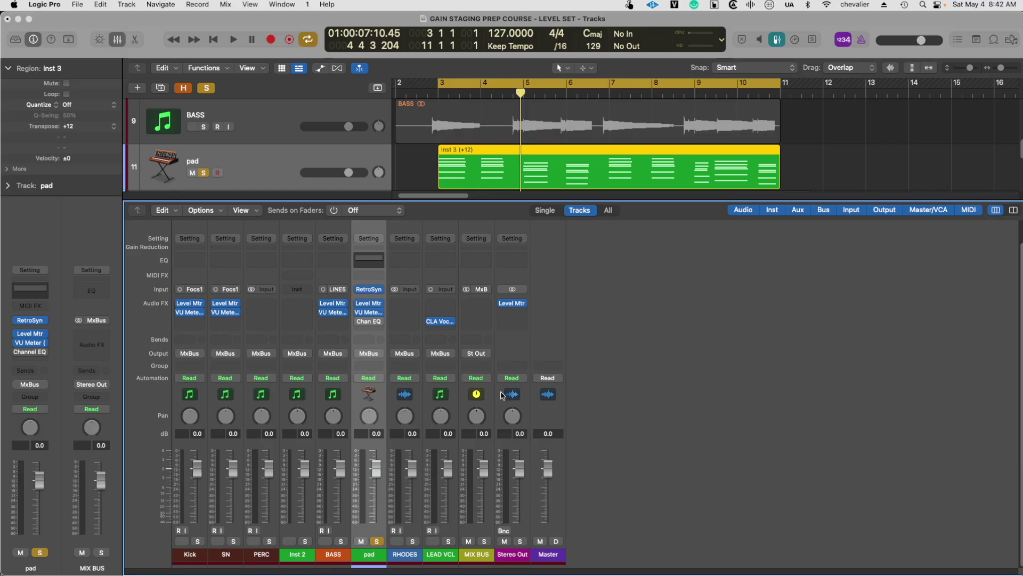
key(ctrl+alt+super+m)
key(super+z)
key(shift+super+z)
key(super+z)
key(shift+super+z)
key(super+z)
key(shift+super+z)
key(super+z)
key(shift+super+z)
key(super+z)
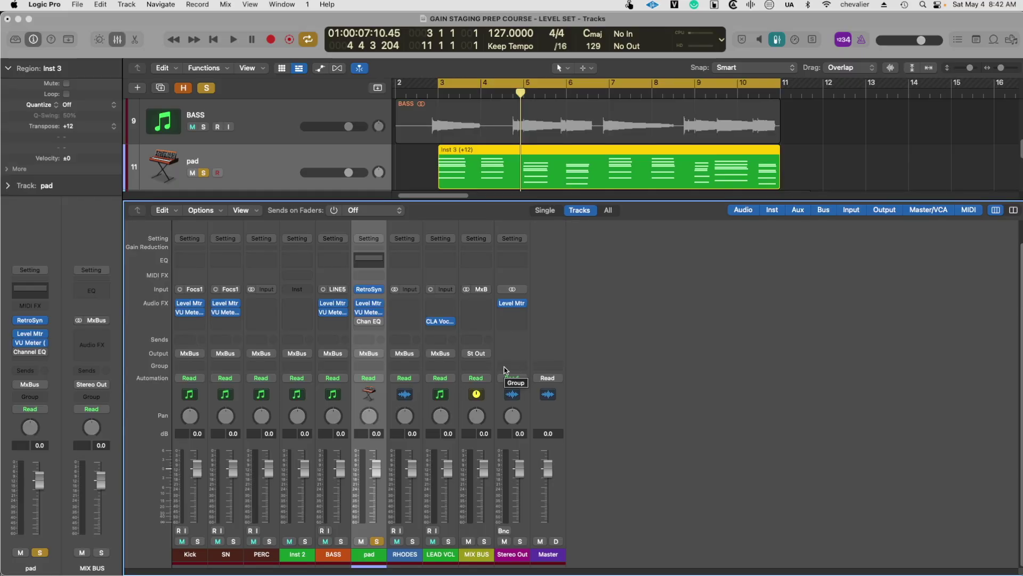
key(shift+super+z)
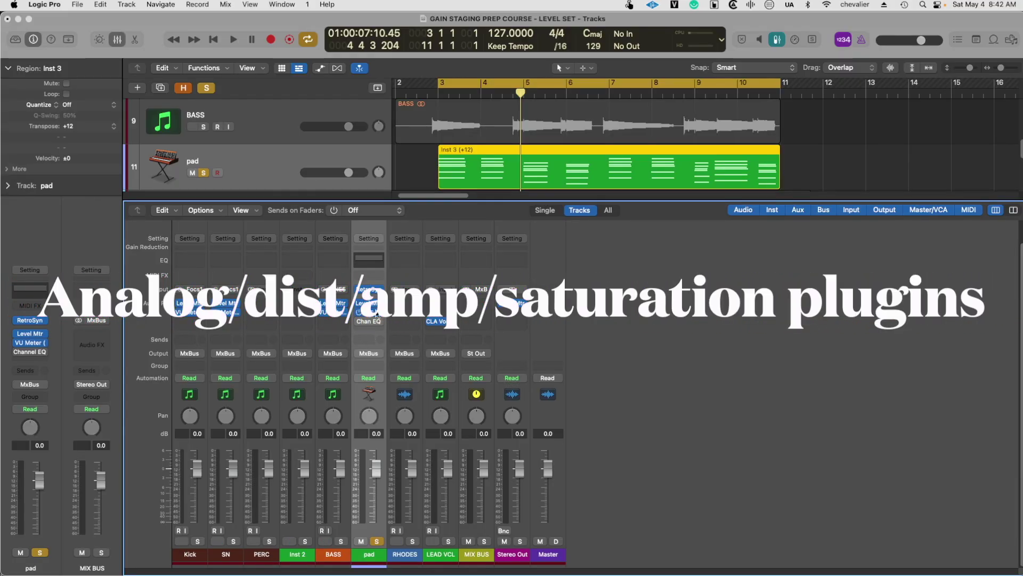
key(super+z)
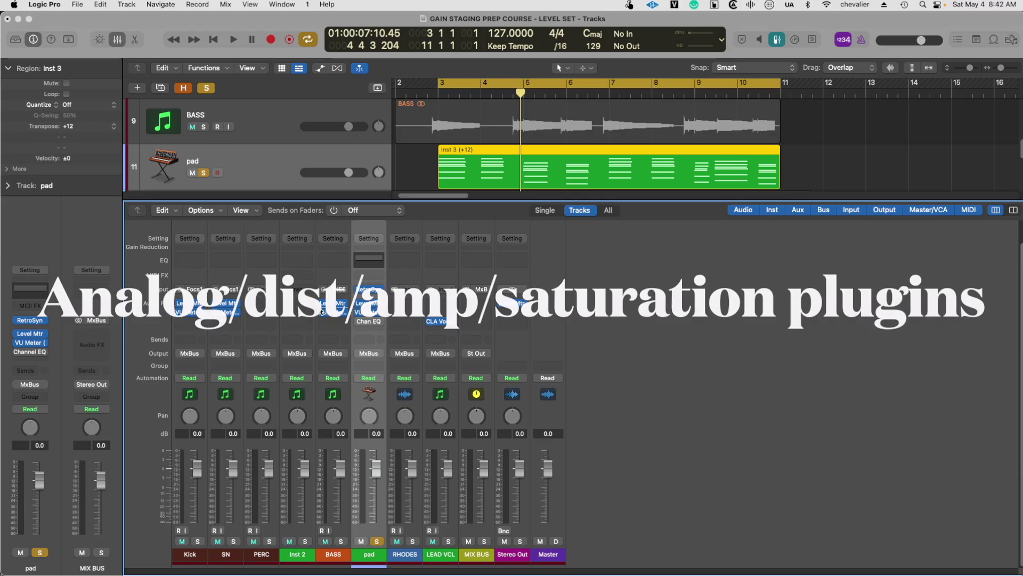
key(shift+super+z)
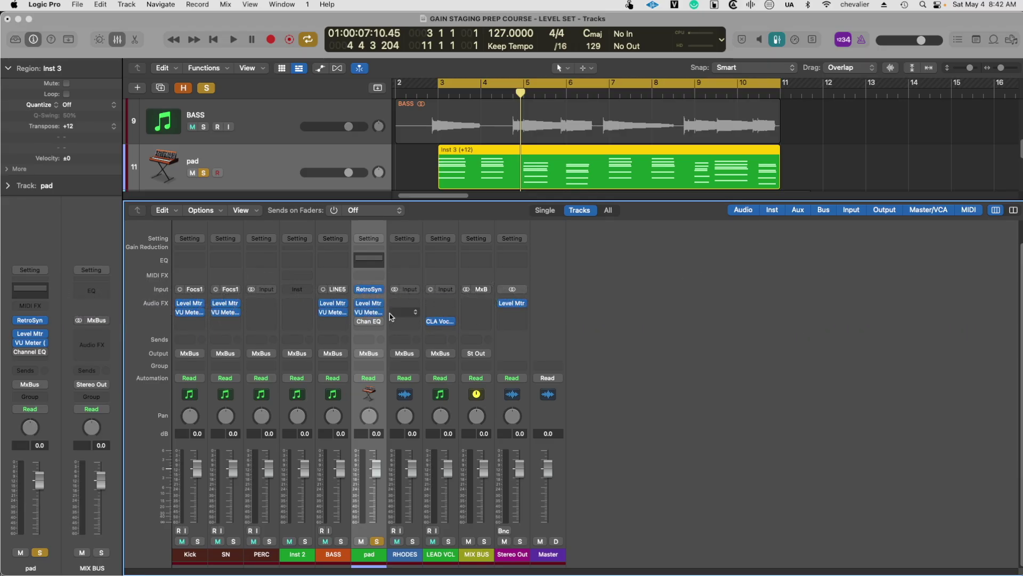
key(shift+super+z)
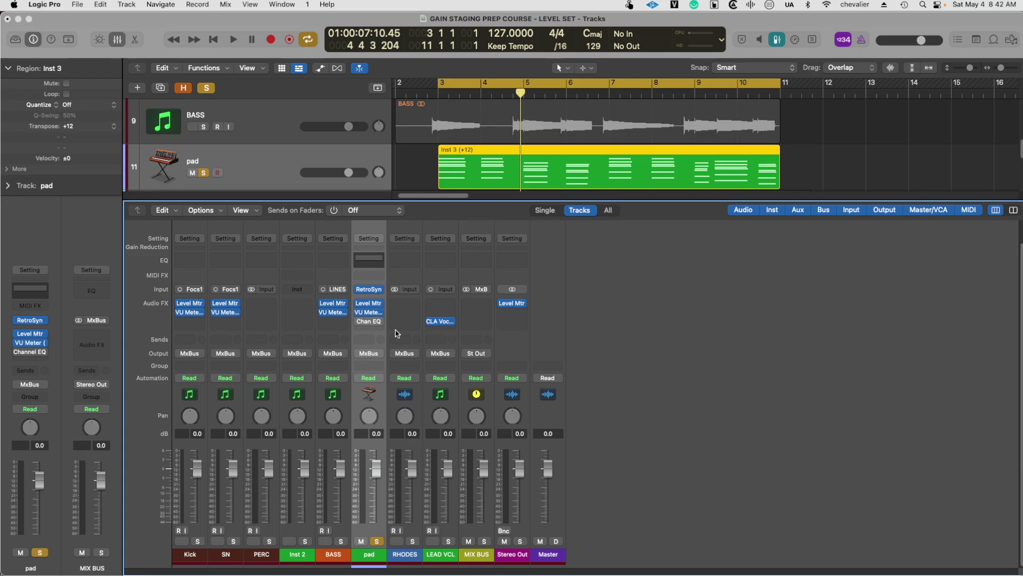
key(super+z)
key(shift+super+z)
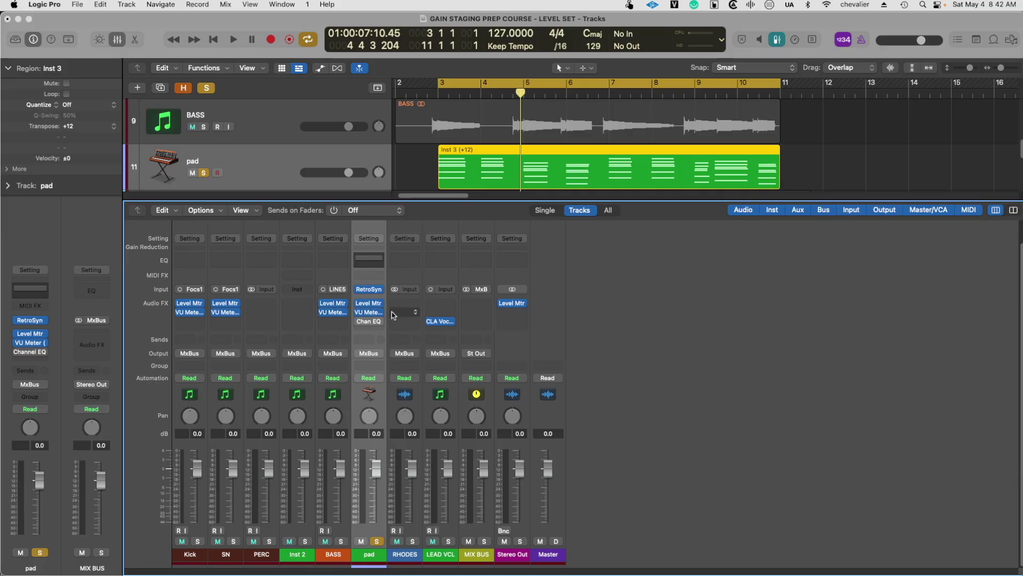
mouse_move(377, 304)
key(super+z)
key(shift+super+z)
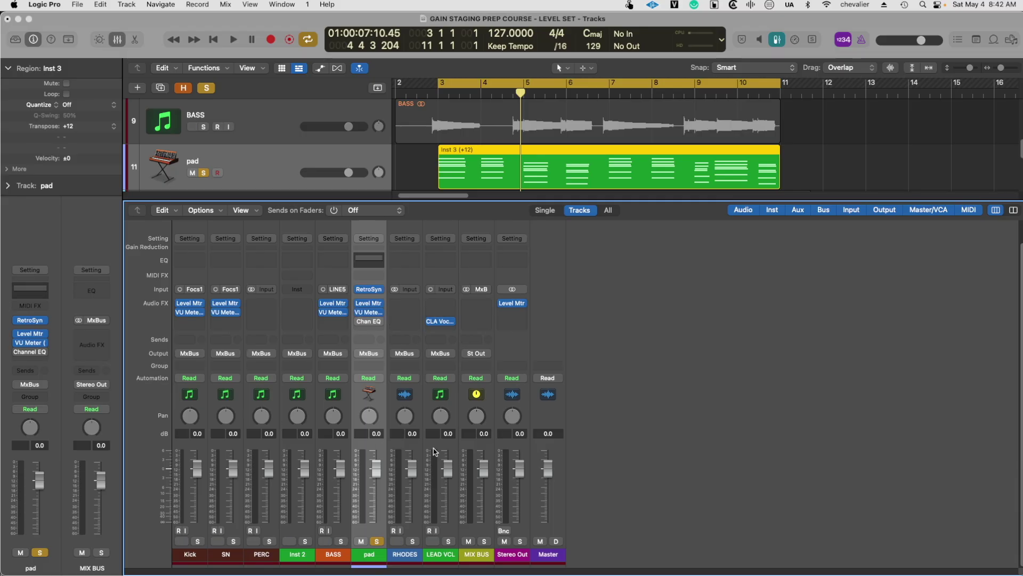
key(super+z)
key(super+shift+z)
drag(483, 469, 484, 499)
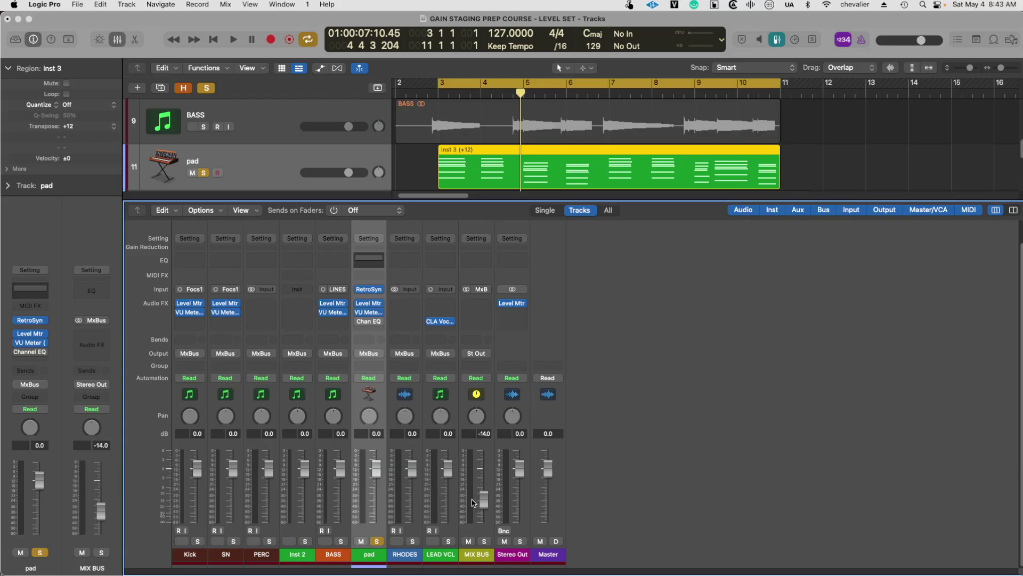
Lower the MIX BUS fader to -17.0 dB and start playback of the mix.
drag(483, 505, 485, 512)
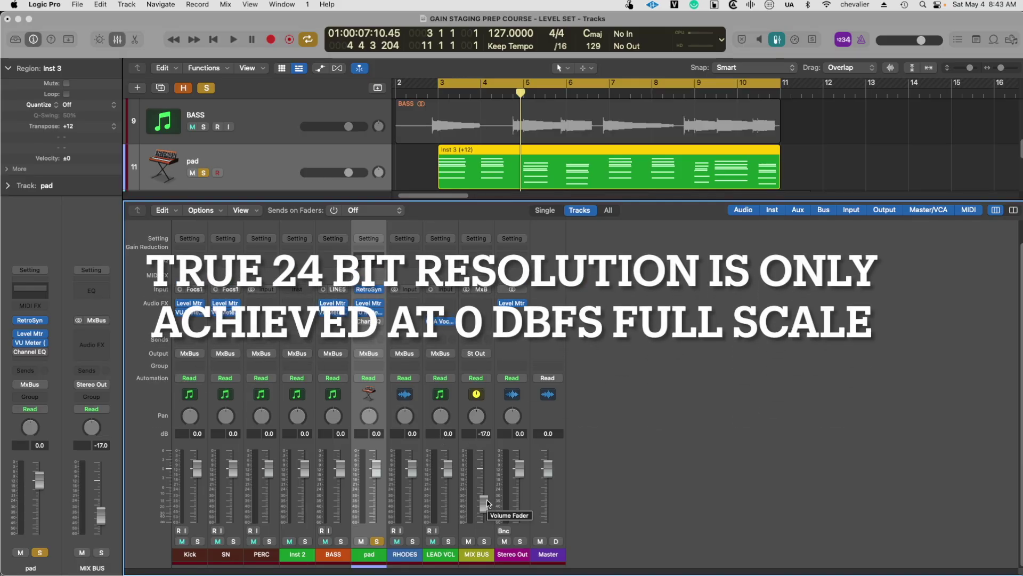
key(space)
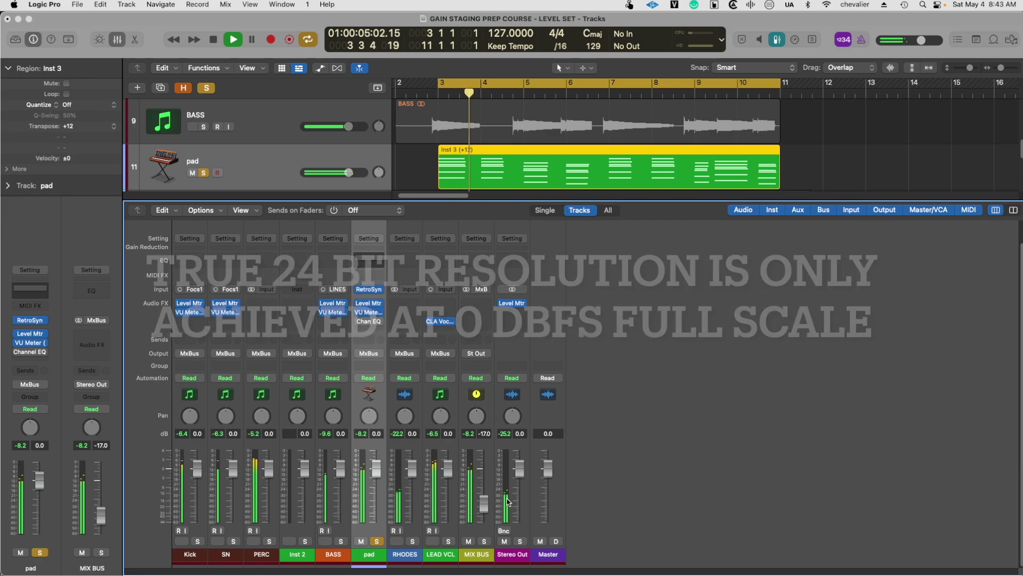
Restart playback, push the MIX BUS fader up to -7.0 dB, peaking at +2.3, then stop.
key(space)
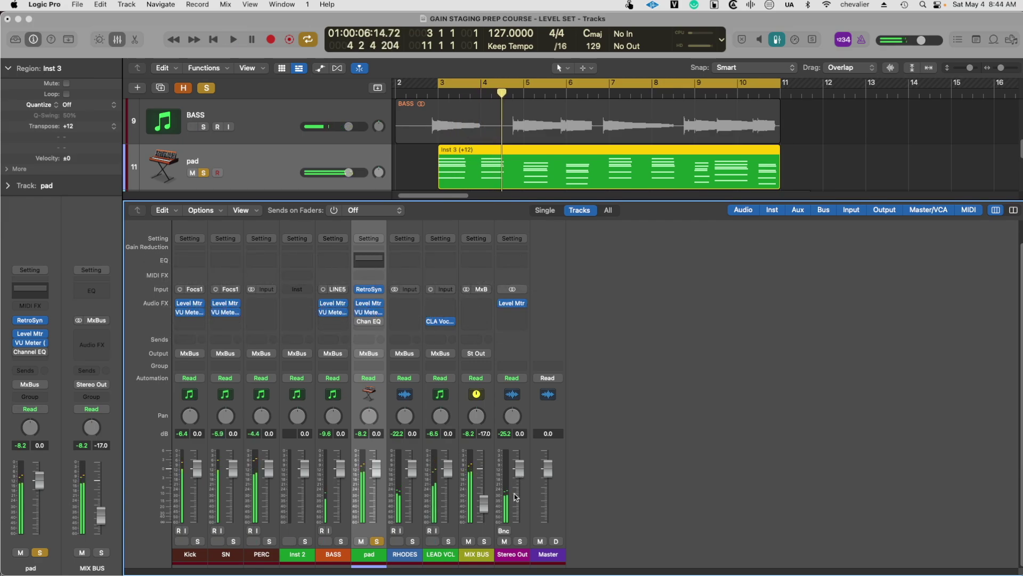
key(space)
drag(484, 503, 481, 452)
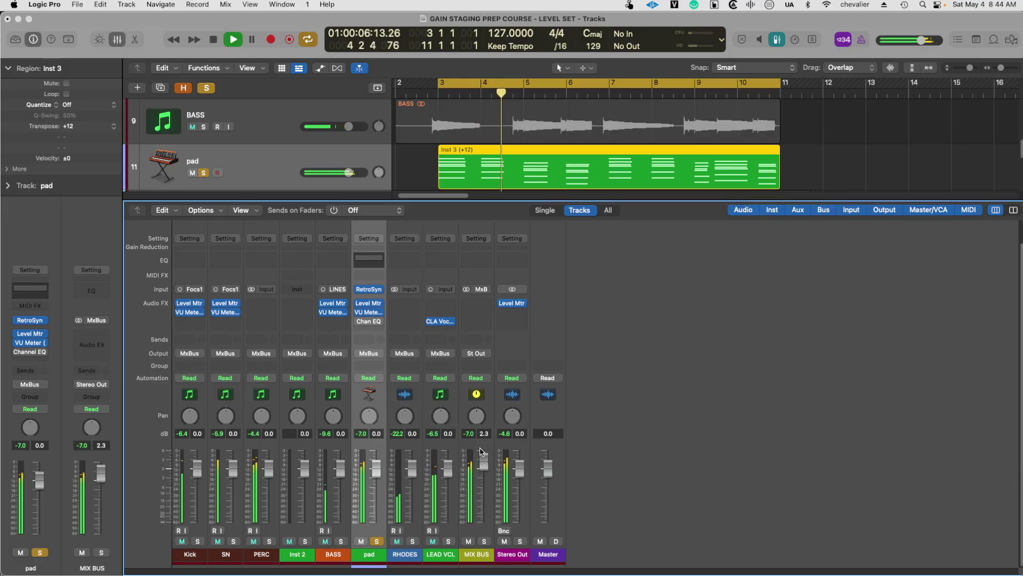
key(space)
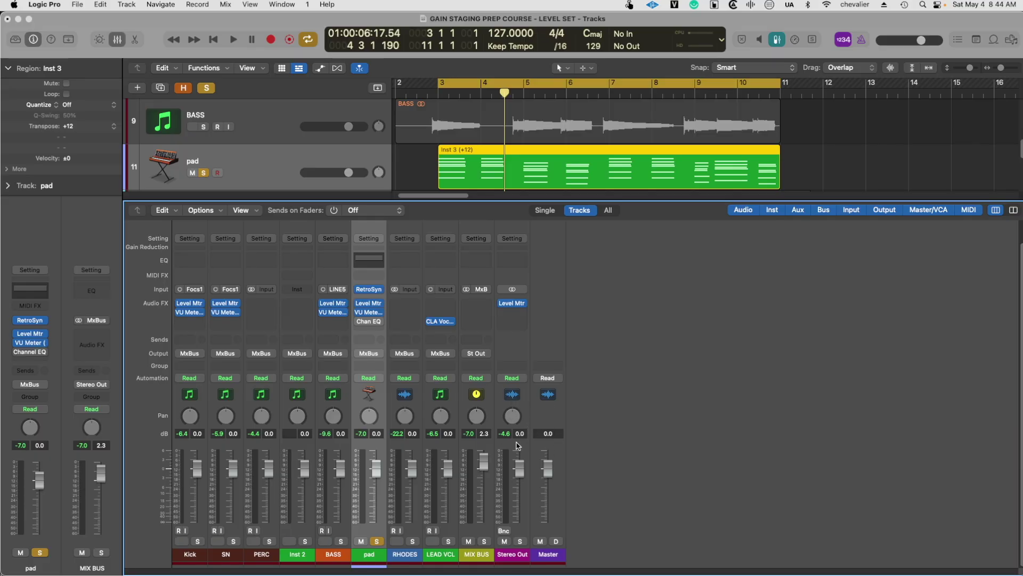
key(super+Tab)
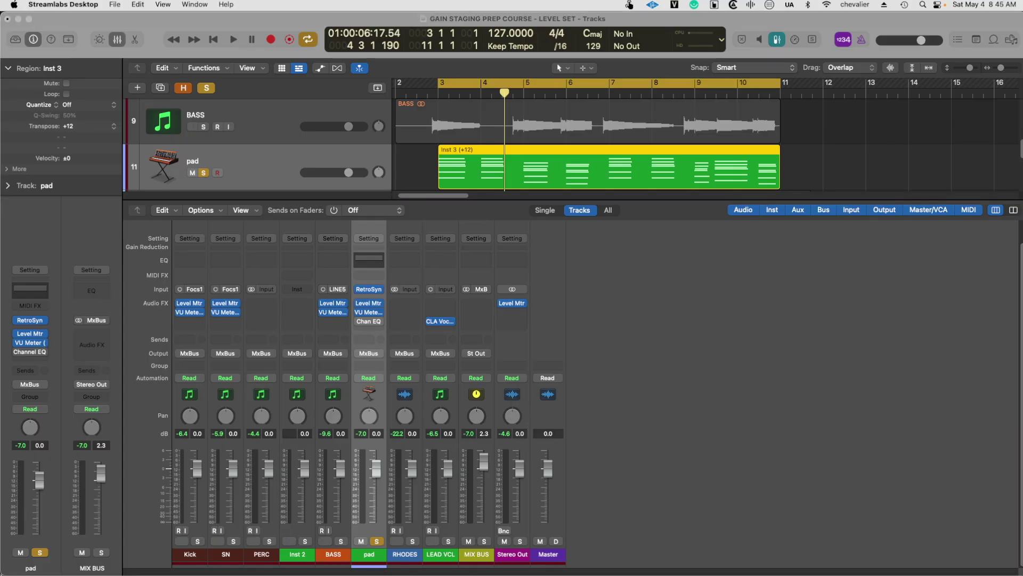
Hide the mixer to show all tracks, then unsolo and mute the pad track.
click(537, 202)
scroll(538, 203, right, 15)
key(x)
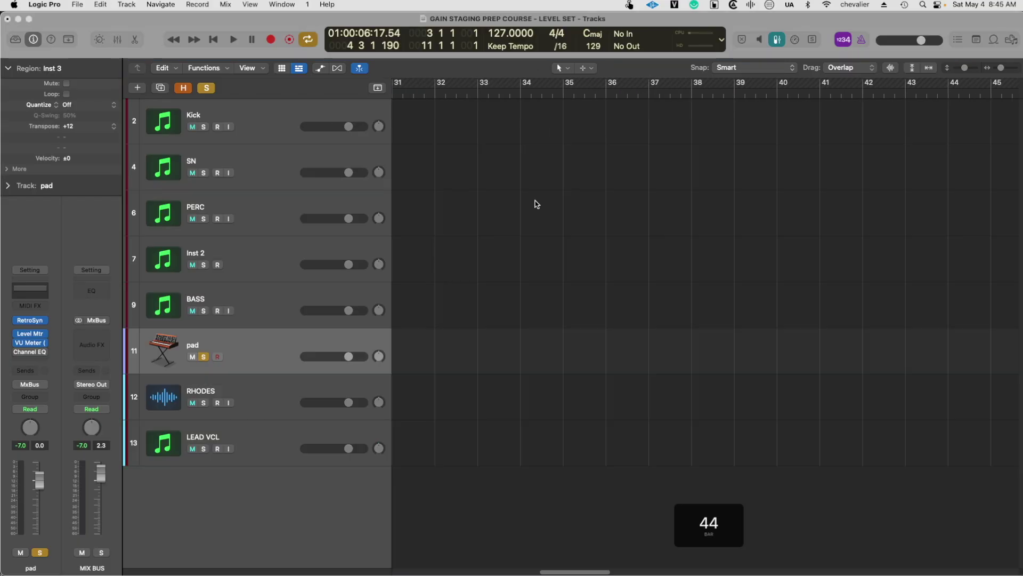
scroll(546, 541, left, 10)
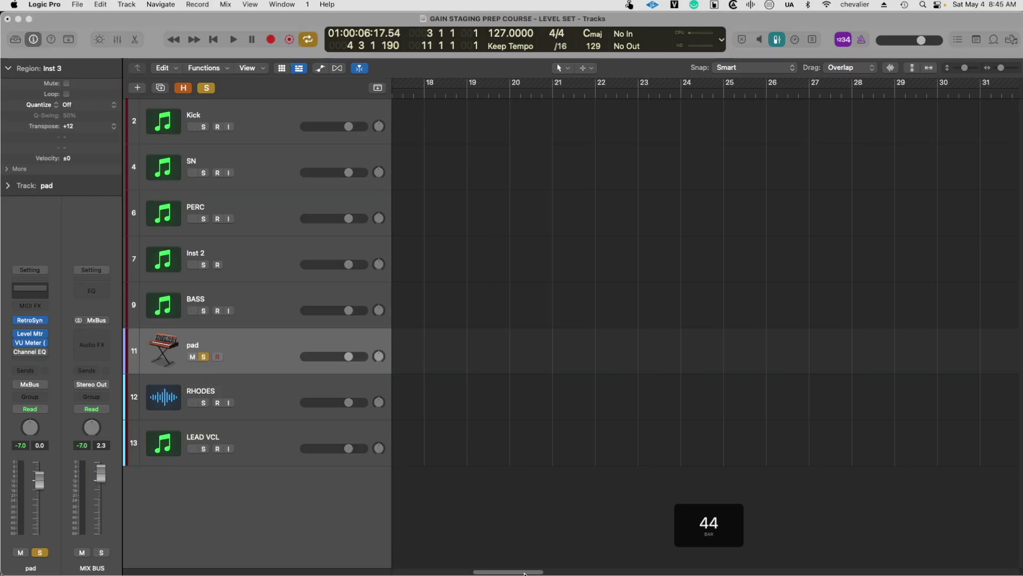
drag(524, 573, 429, 558)
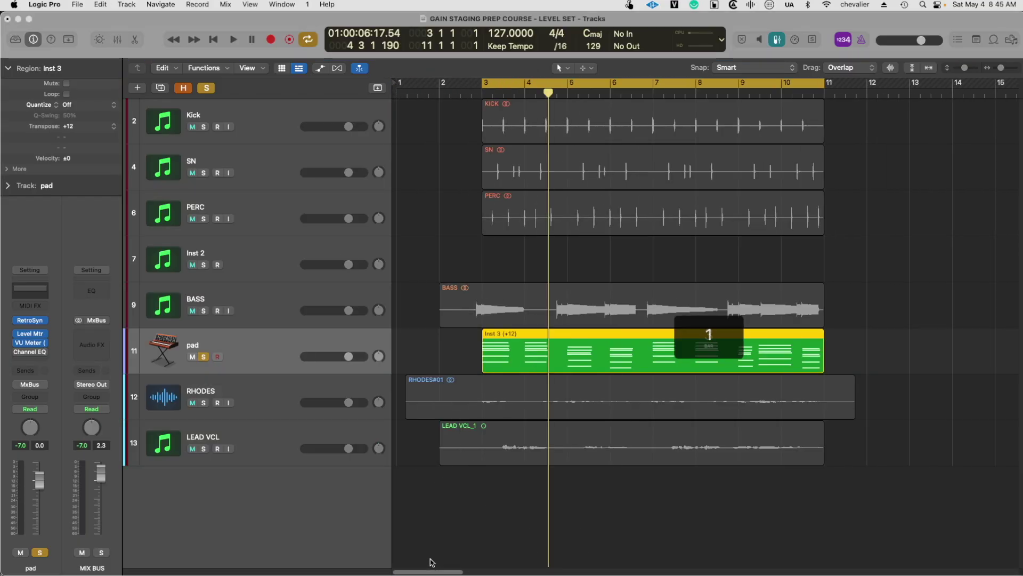
click(204, 356)
click(192, 356)
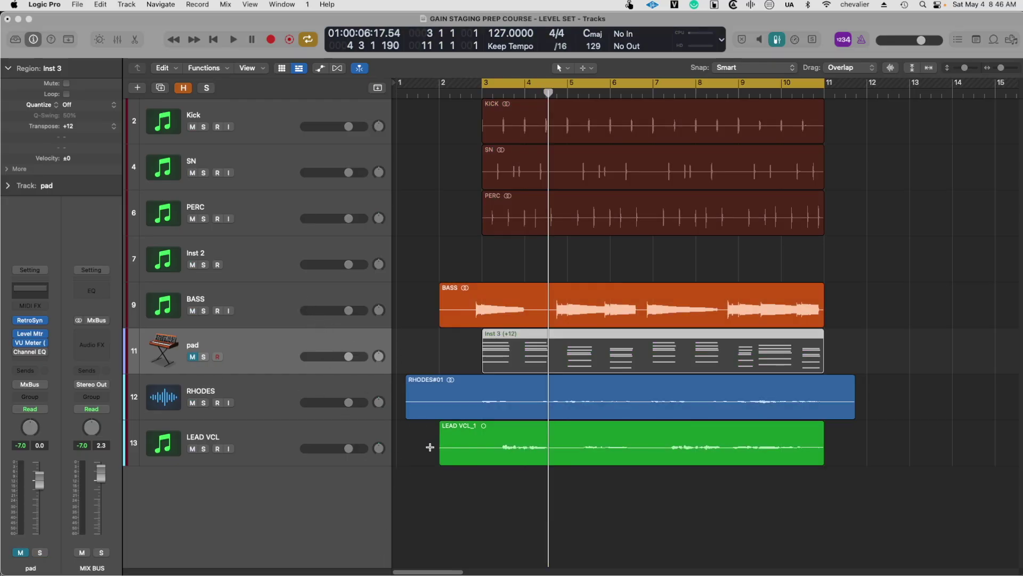
Loudness-normalize all seven regions to -18 LUFS, then undo it.
drag(424, 456, 523, 129)
drag(851, 111, 709, 447)
key(ctrl+alt+g)
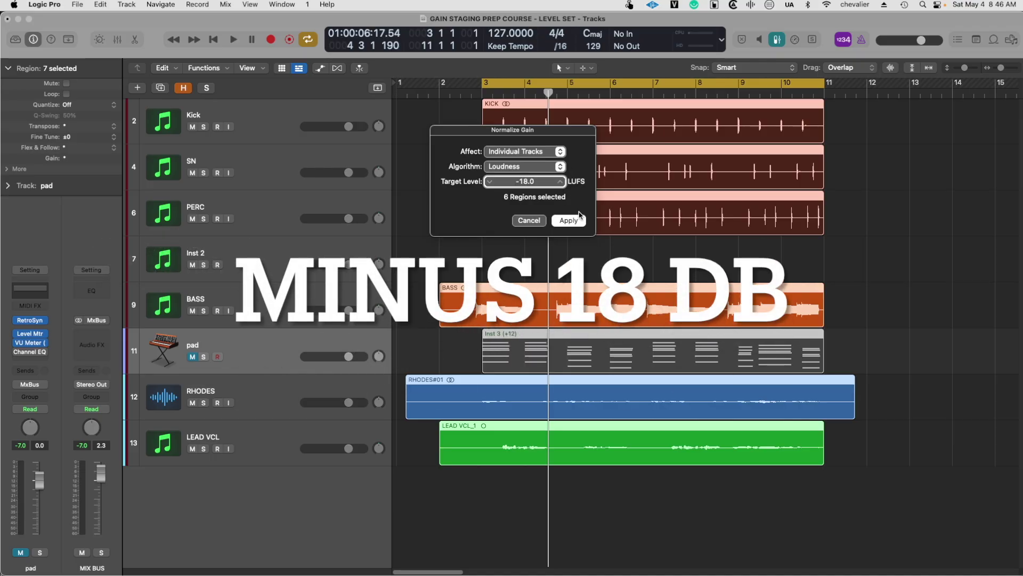
click(575, 225)
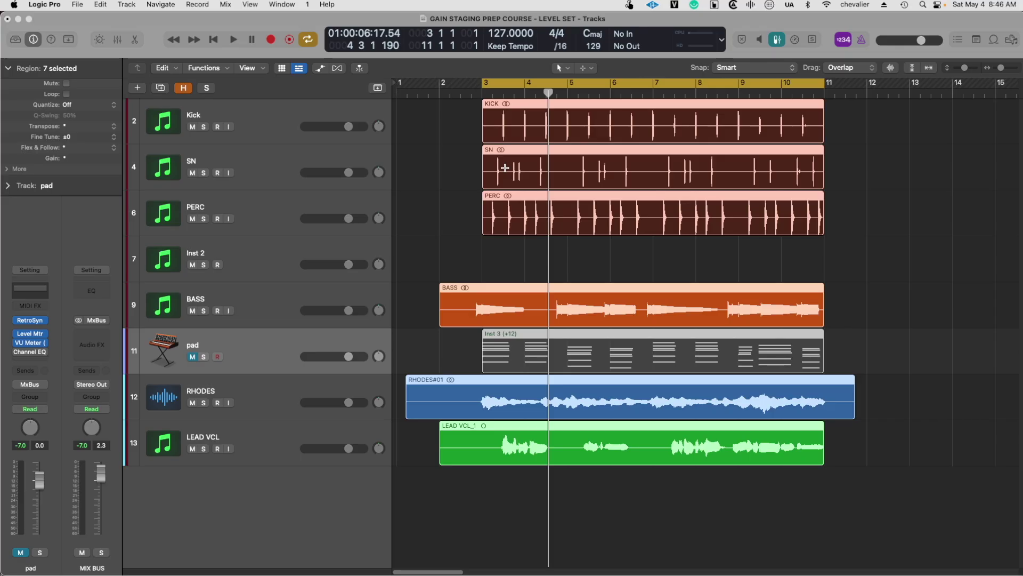
key(super+z)
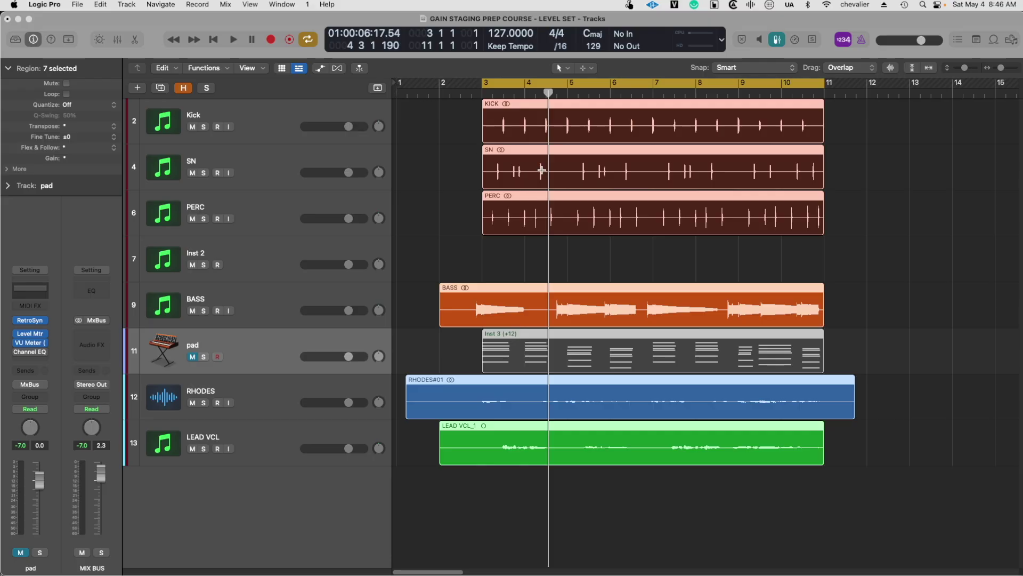
Loudness-normalize only the BASS, pad, RHODES and LEAD VCL regions to -18 LUFS.
click(840, 217)
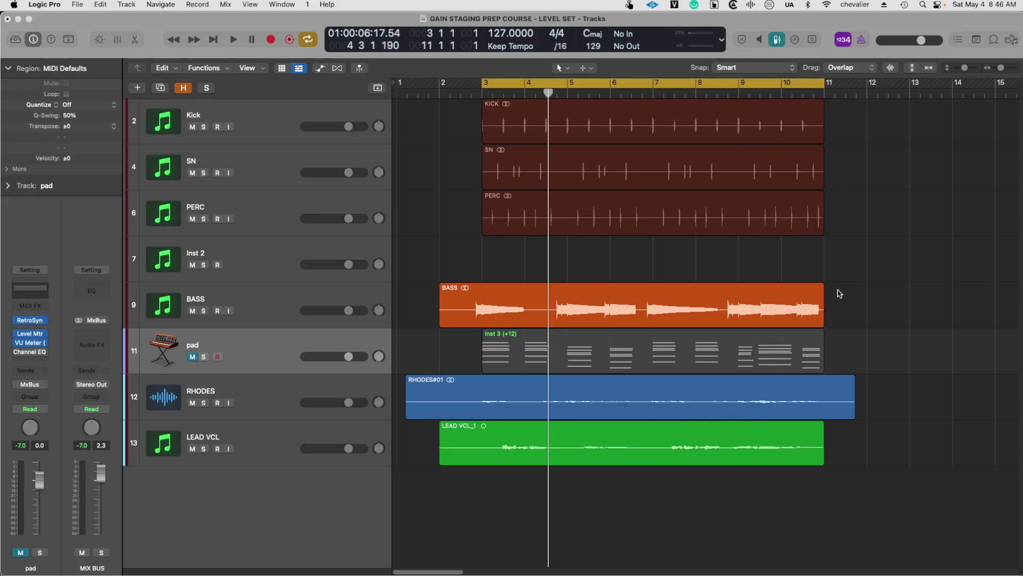
drag(838, 294, 722, 435)
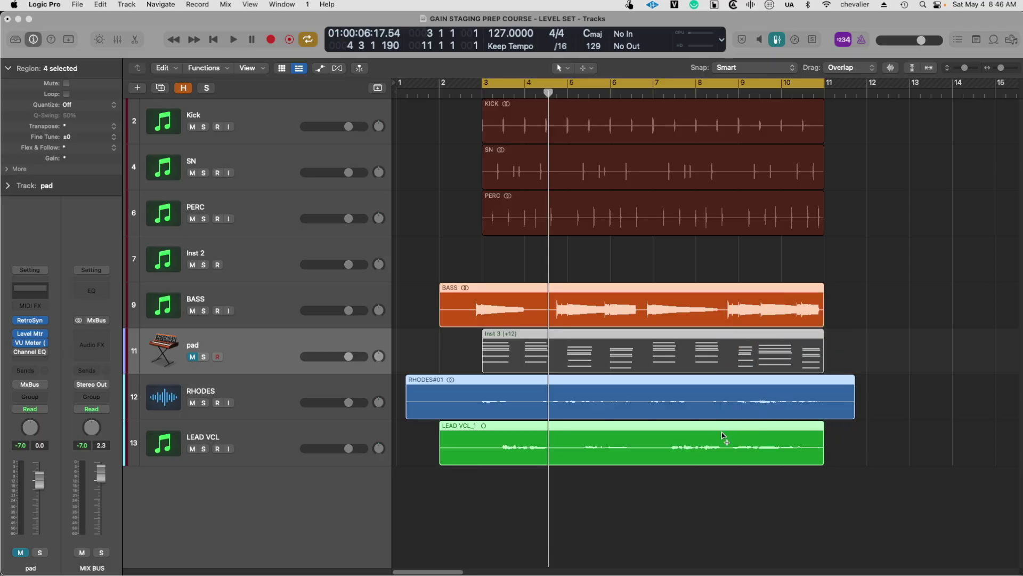
key(ctrl+alt+g)
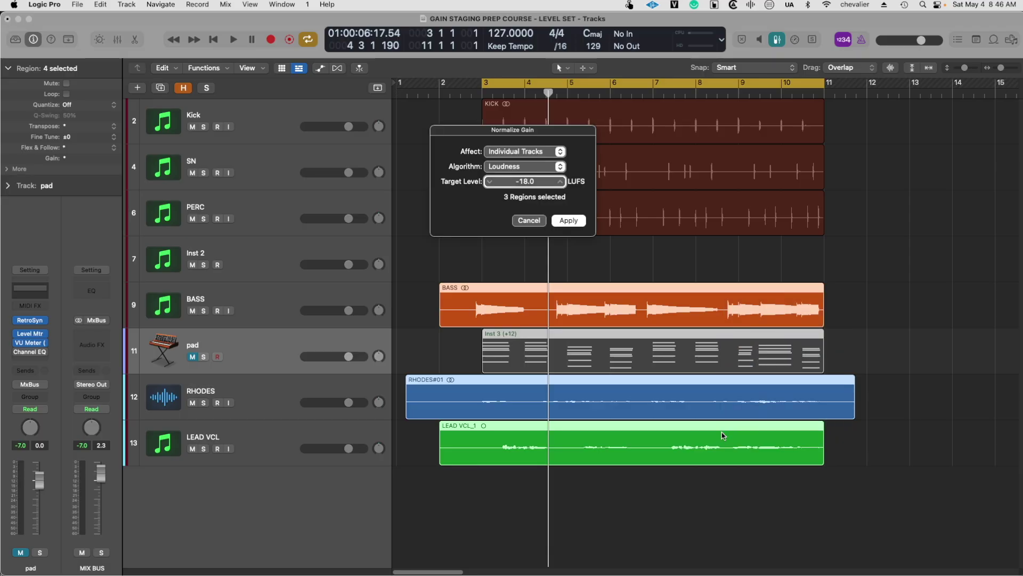
click(570, 220)
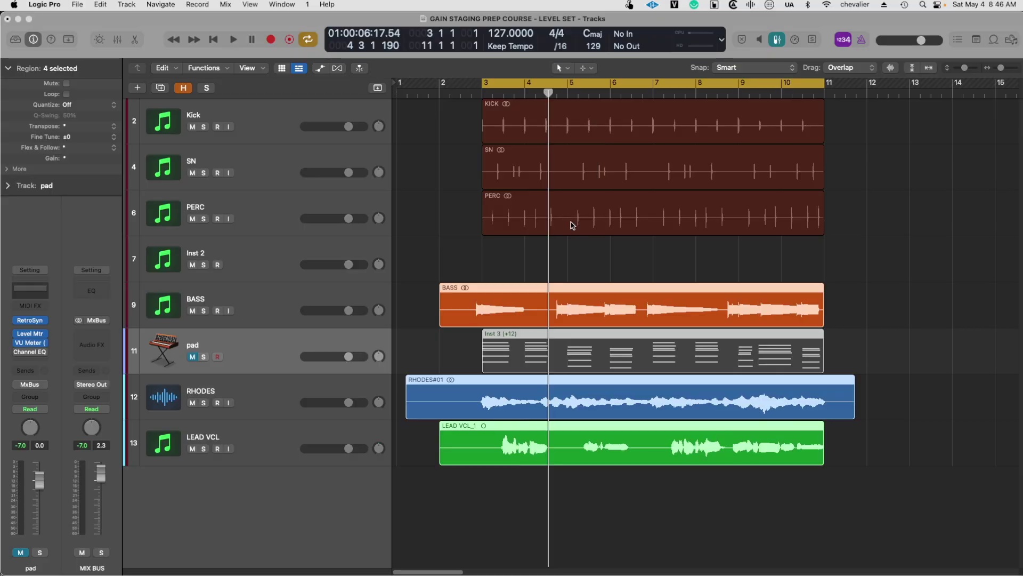
drag(595, 235, 629, 123)
Peak-normalize the KICK, SN and PERC regions to a -6 dB target level.
key(ctrl+alt+g)
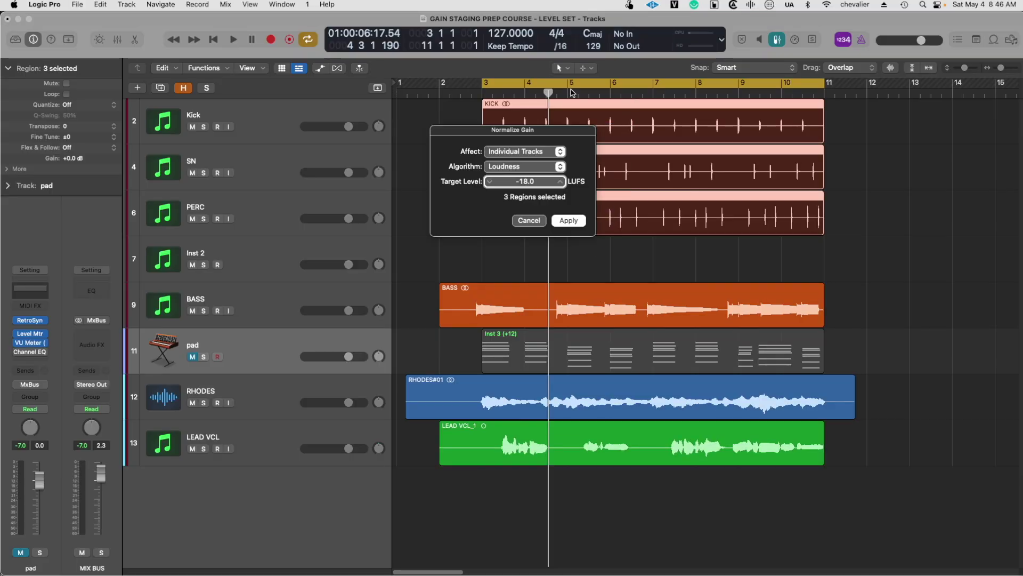
click(555, 169)
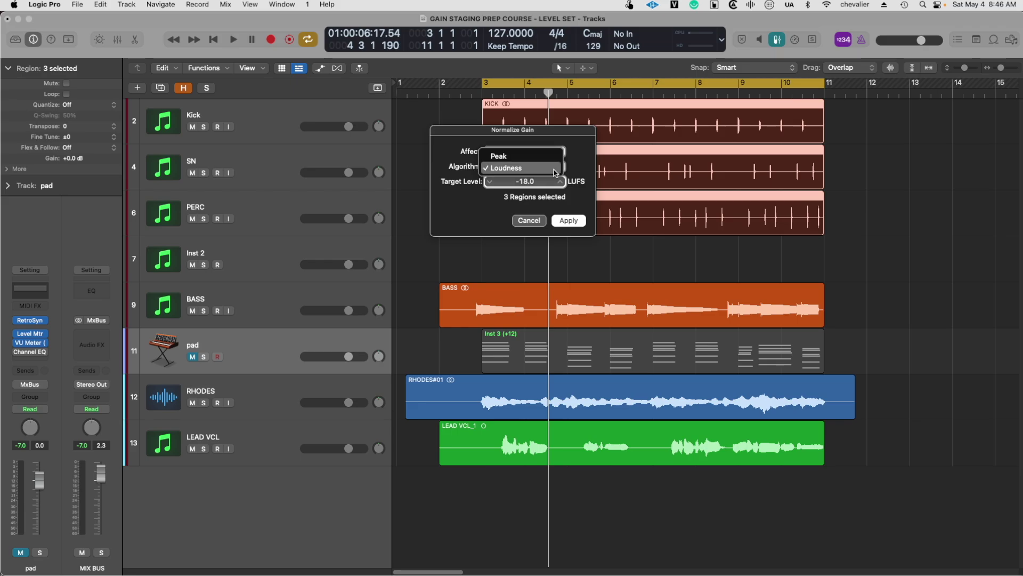
click(529, 157)
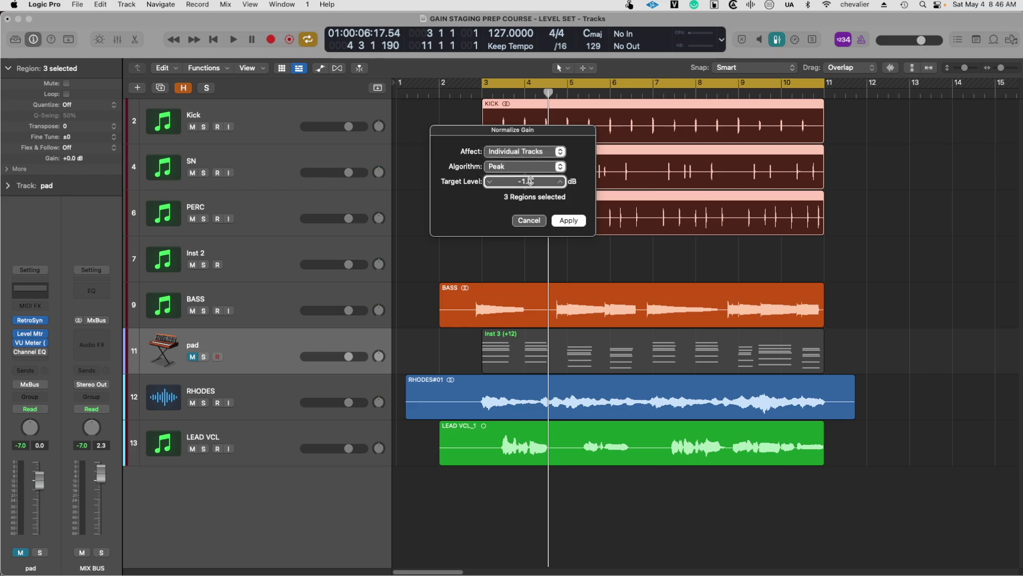
triple_click(529, 180)
text(-6)
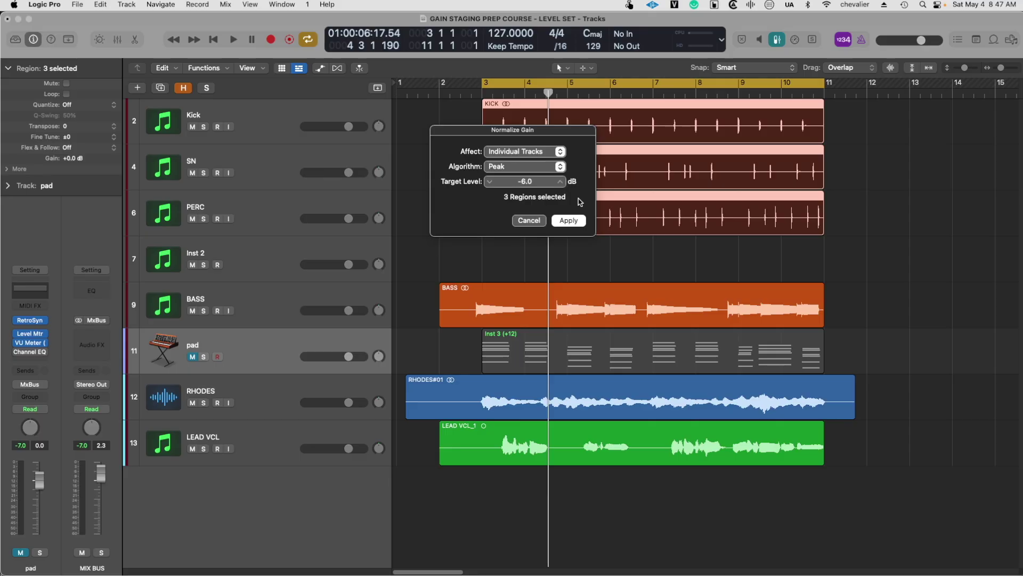
click(584, 224)
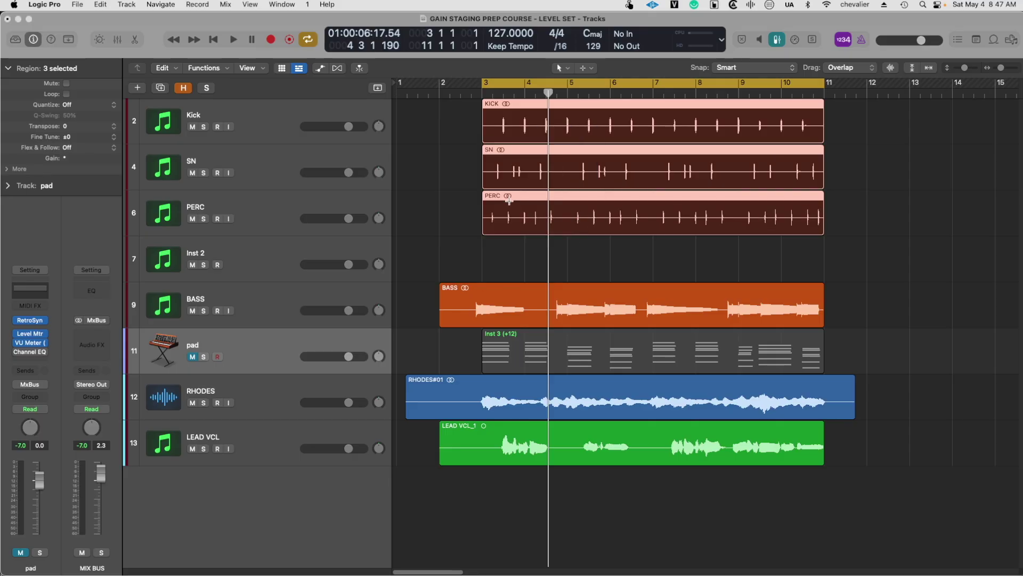
key(space)
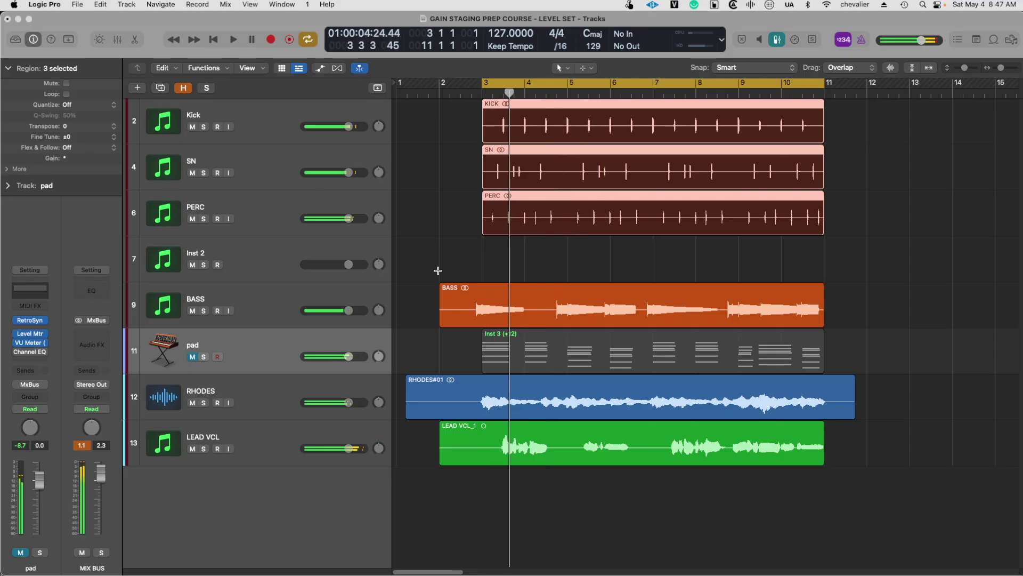
drag(349, 448, 329, 449)
drag(349, 402, 328, 403)
drag(349, 356, 329, 357)
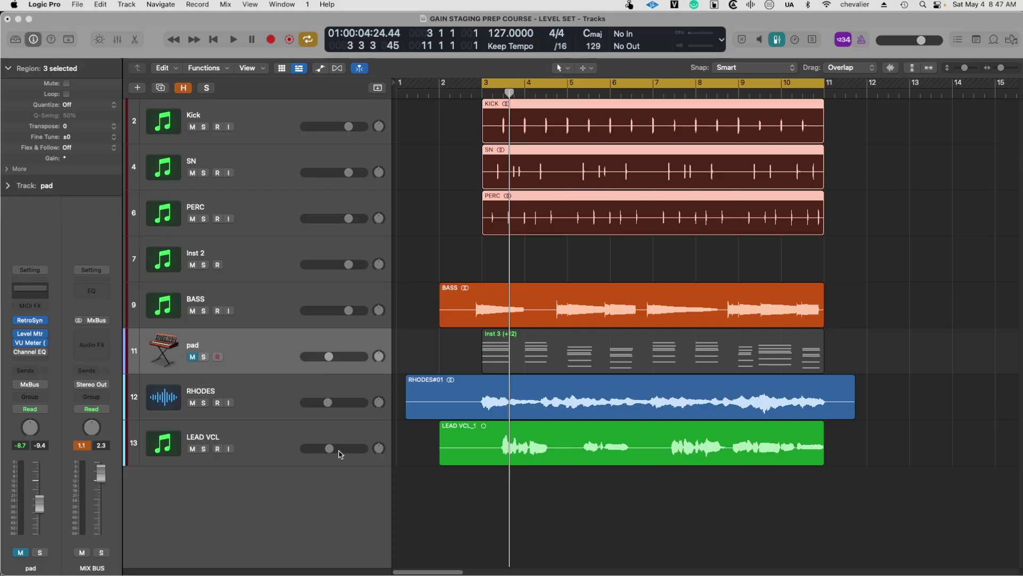
drag(330, 449, 325, 449)
key(Down)
key(Down)
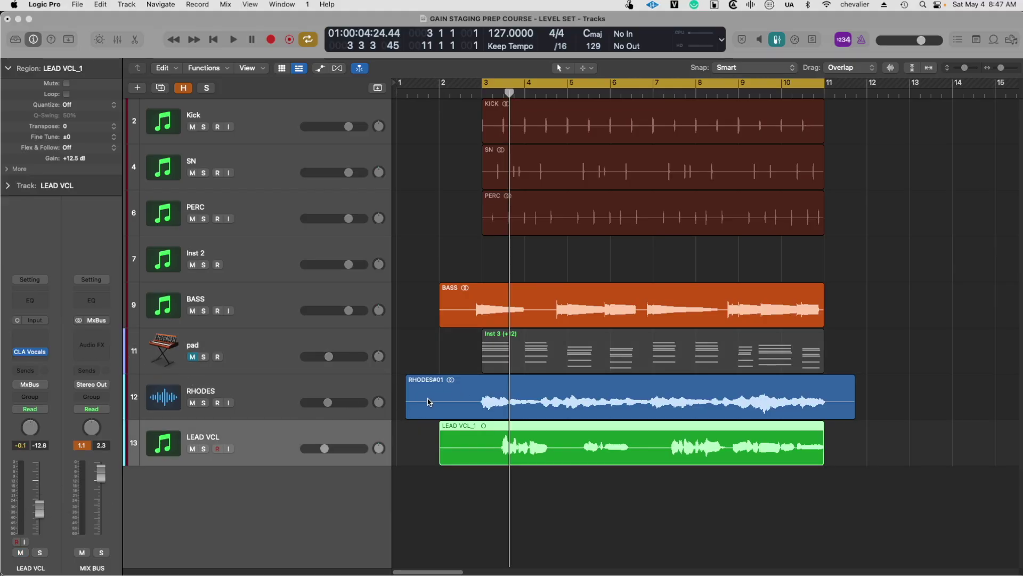
drag(342, 448, 339, 448)
key(space)
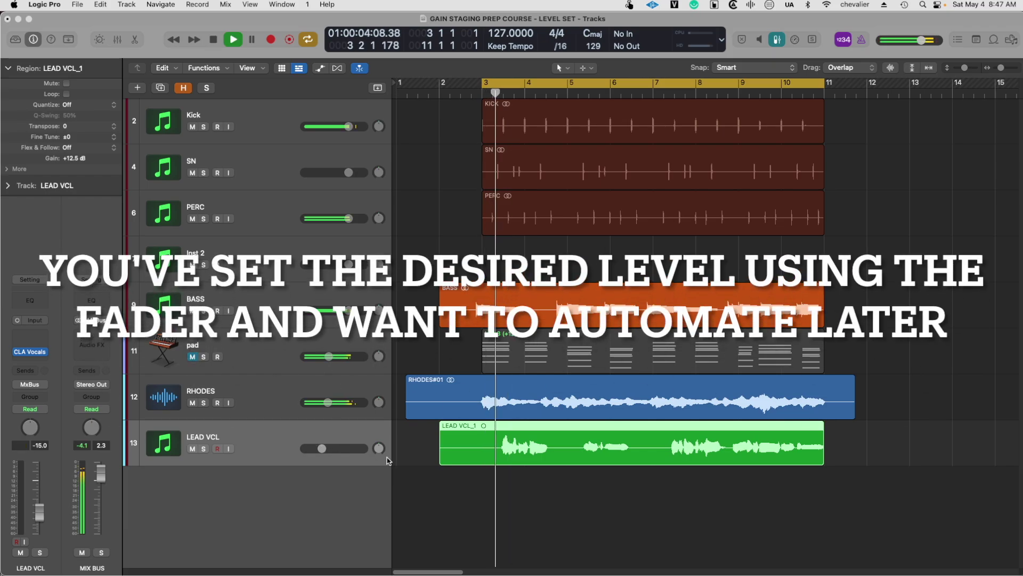
key(space)
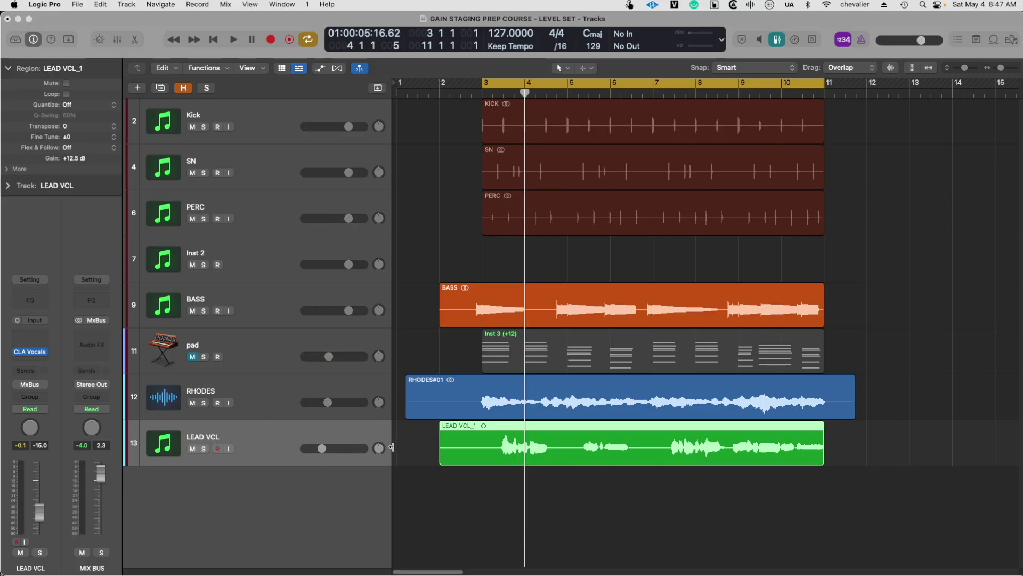
Insert a mono Gain plugin (Utility > Gain) on the LEAD VCL track.
click(48, 340)
mouse_move(53, 513)
mouse_move(153, 462)
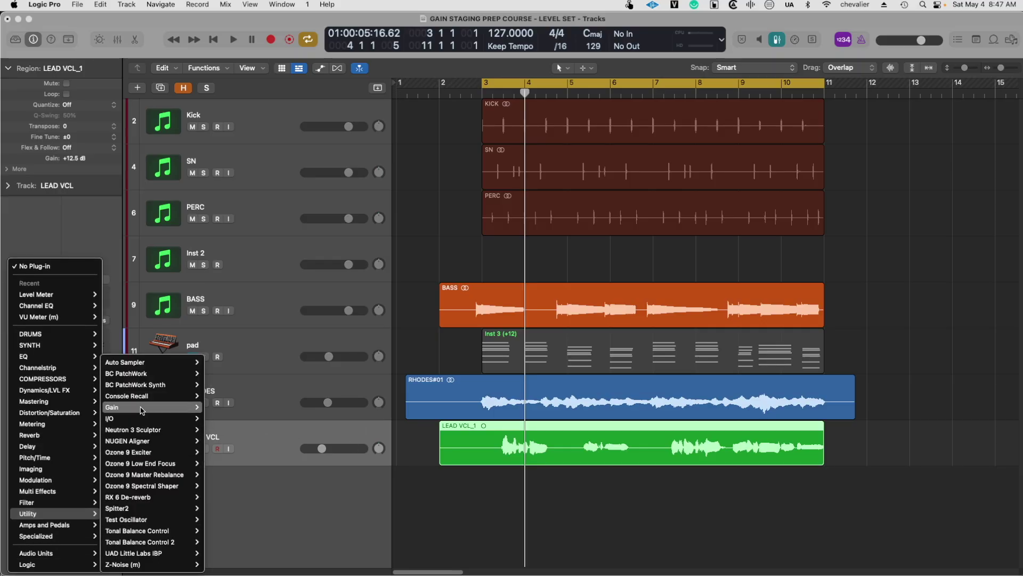
click(207, 408)
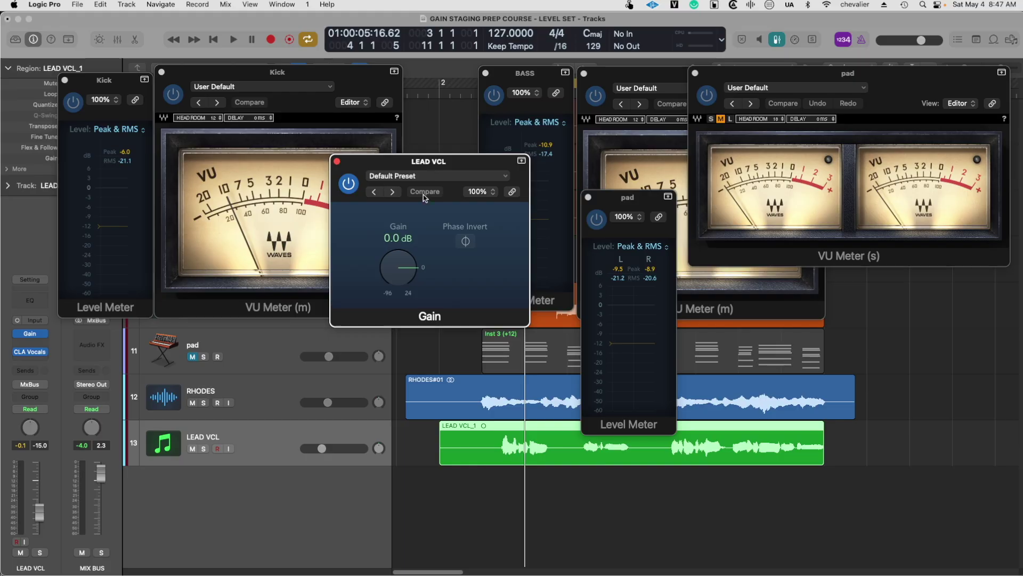
Audition the vocal, turn the Gain plugin to -15.2 dB and reset the fader to 0 dB.
key(space)
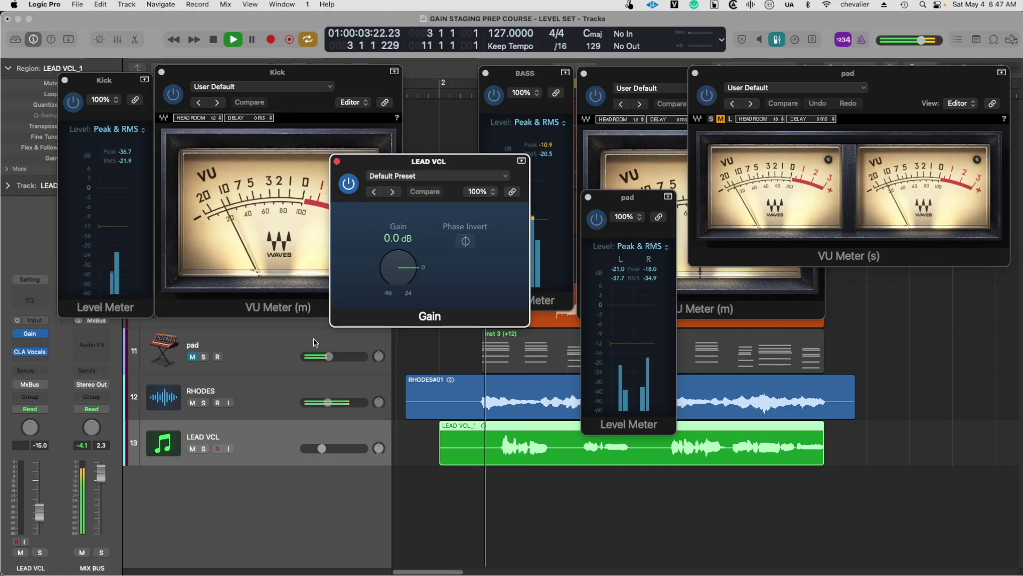
click(43, 518)
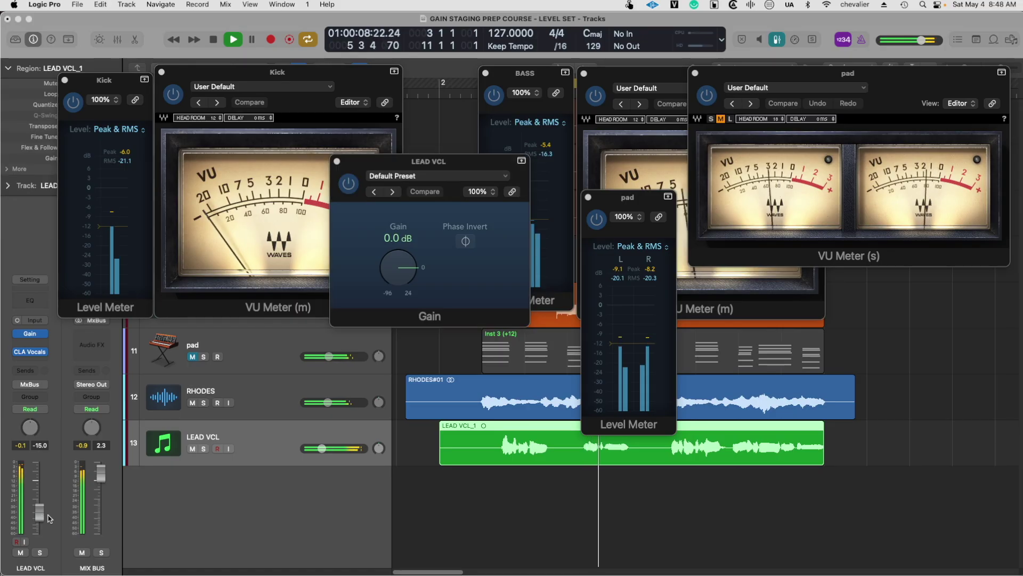
key(space)
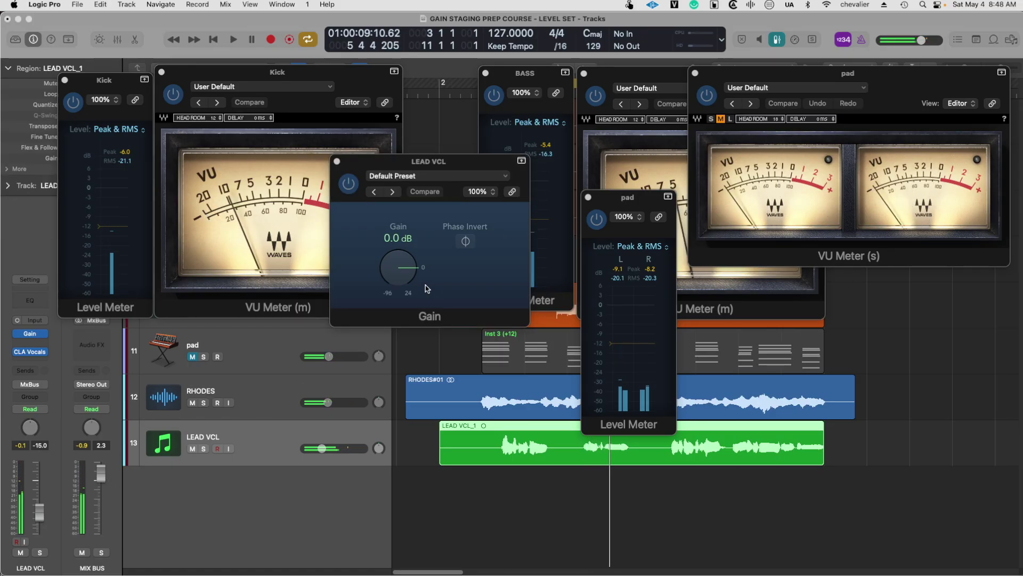
drag(408, 284, 404, 298)
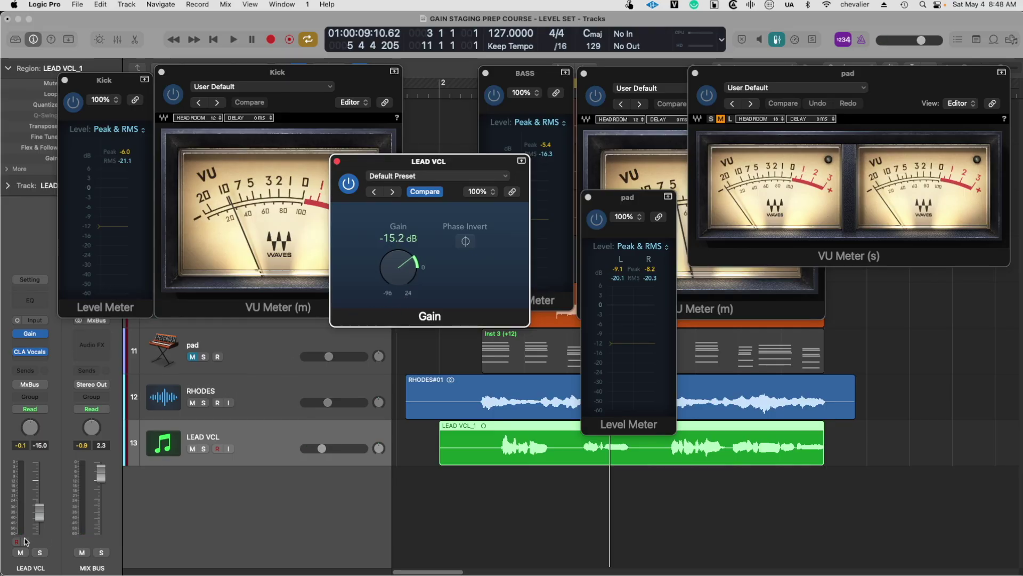
alt+click(39, 512)
Reset the Gain plugin to 0 dB and audition the vocal with its fader at -15.2 dB.
key(space)
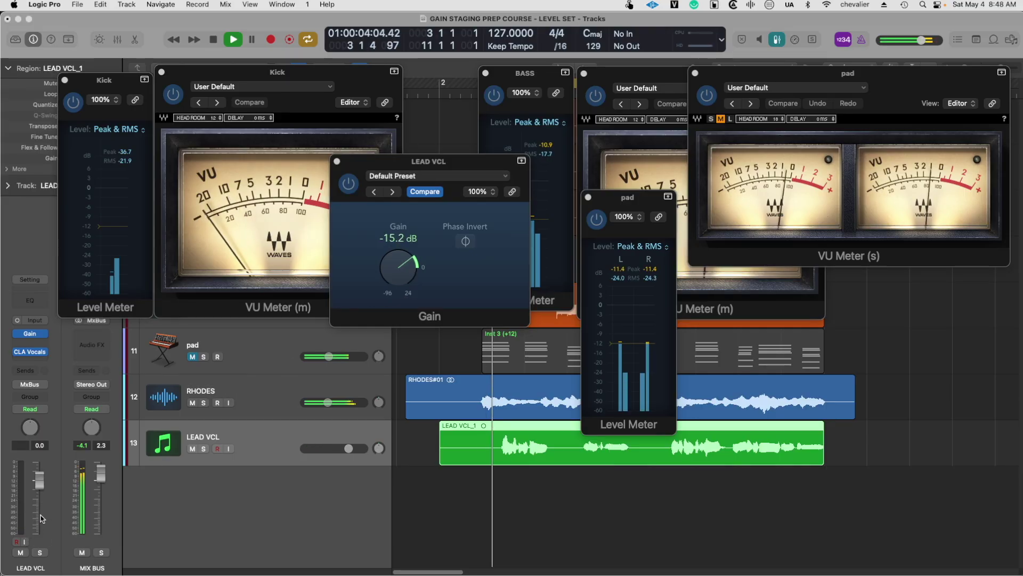
key(space)
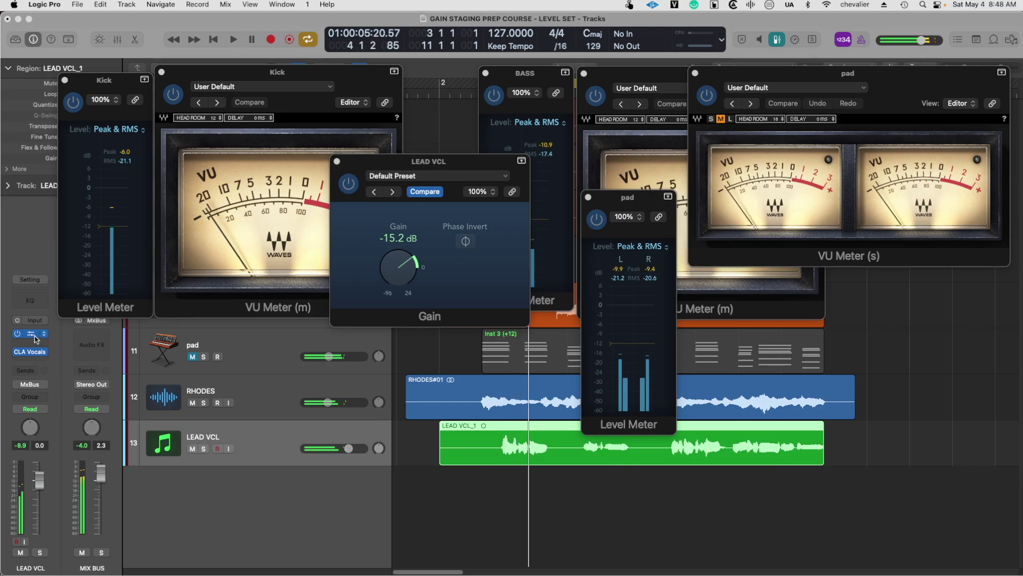
mouse_move(16, 355)
key(space)
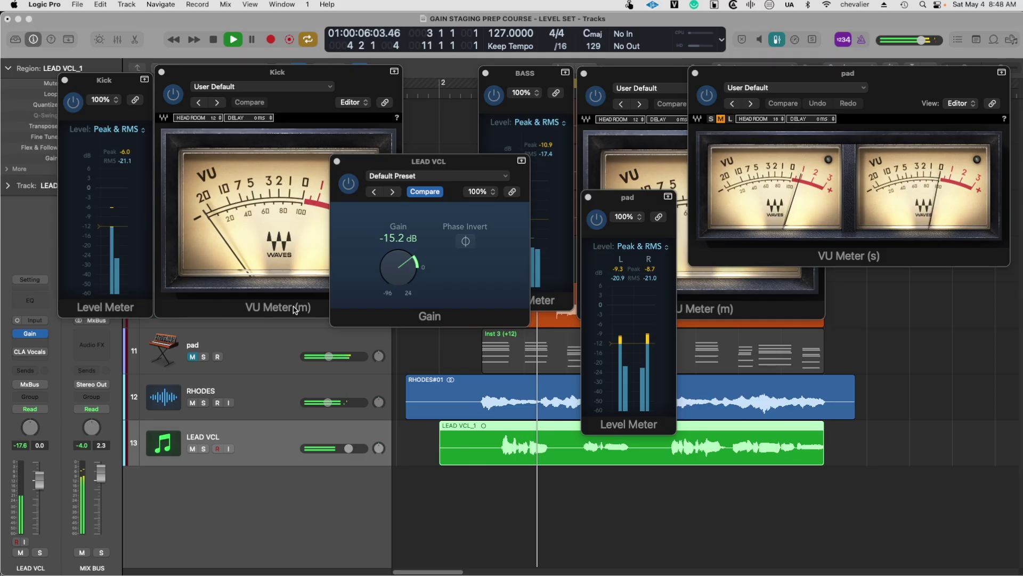
key(space)
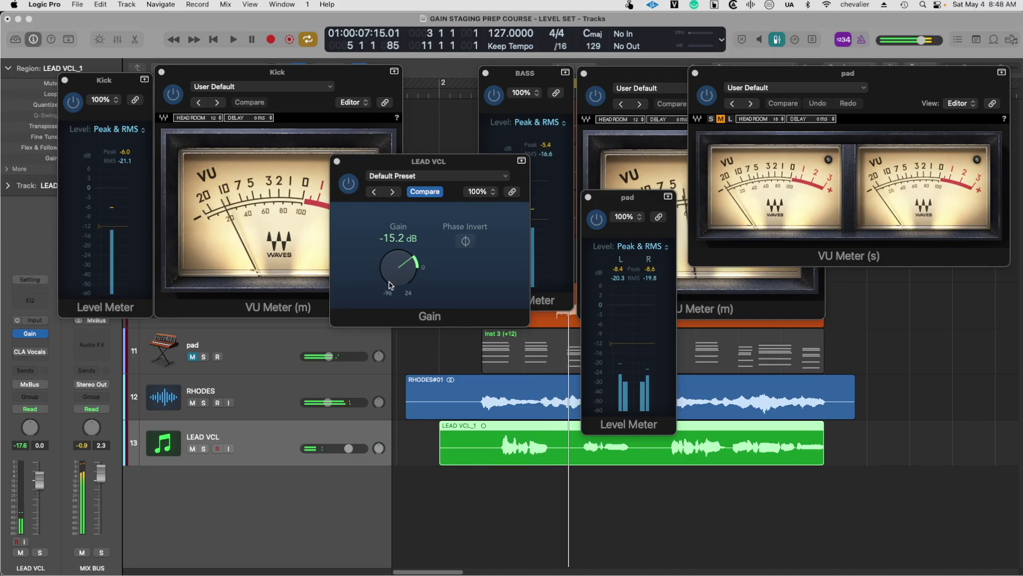
alt+click(399, 271)
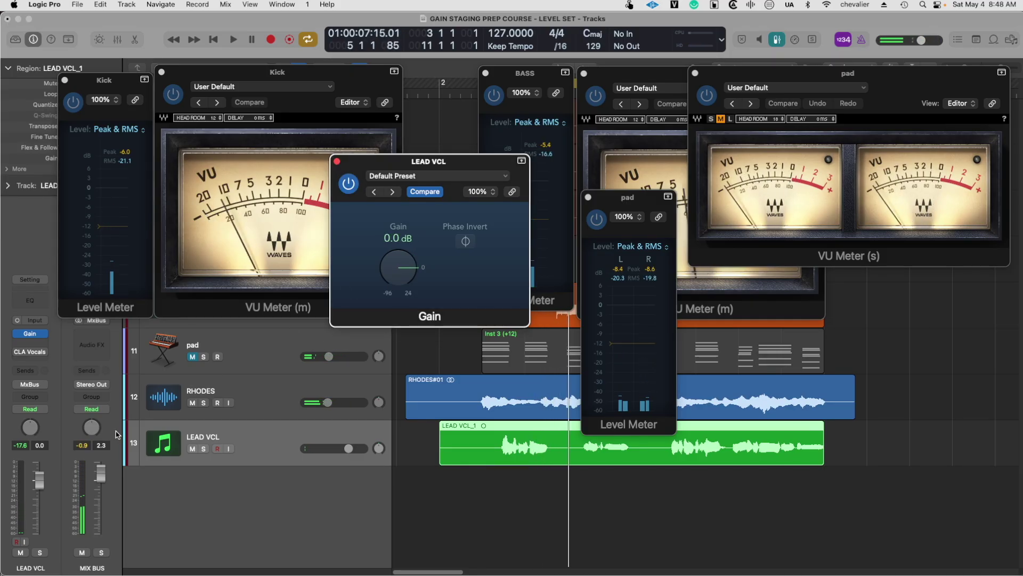
drag(38, 480, 39, 507)
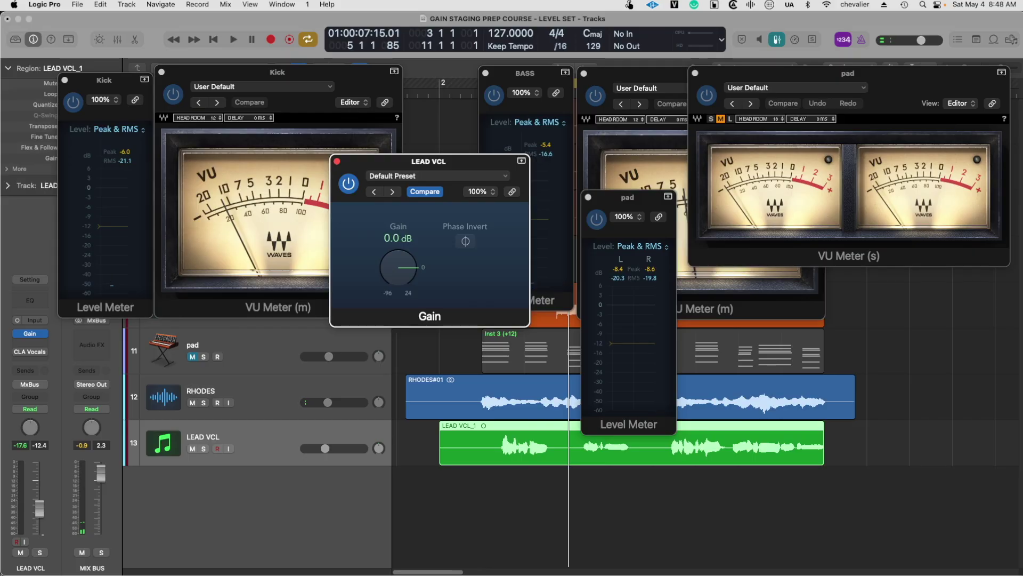
drag(39, 510, 39, 513)
key(space)
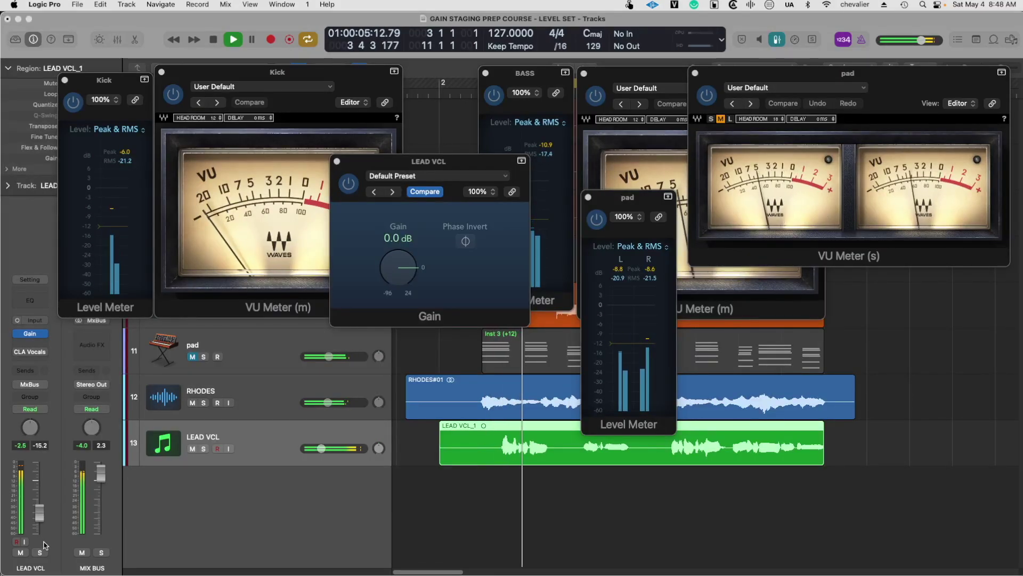
key(space)
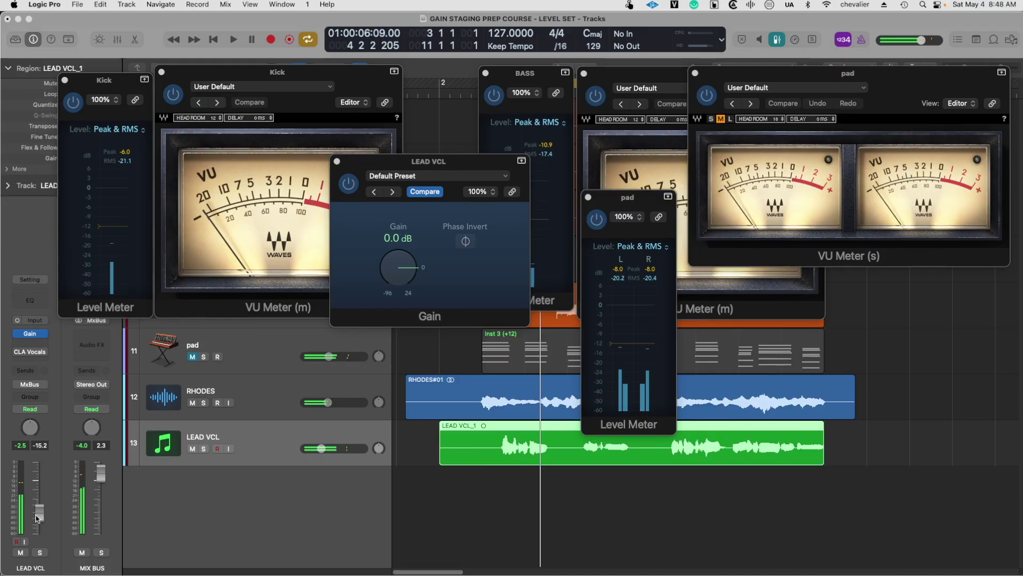
Reset the fader, set Gain to -15.1 dB, audition, and nudge the fader to -0.4 dB.
alt+click(38, 513)
drag(403, 269, 402, 290)
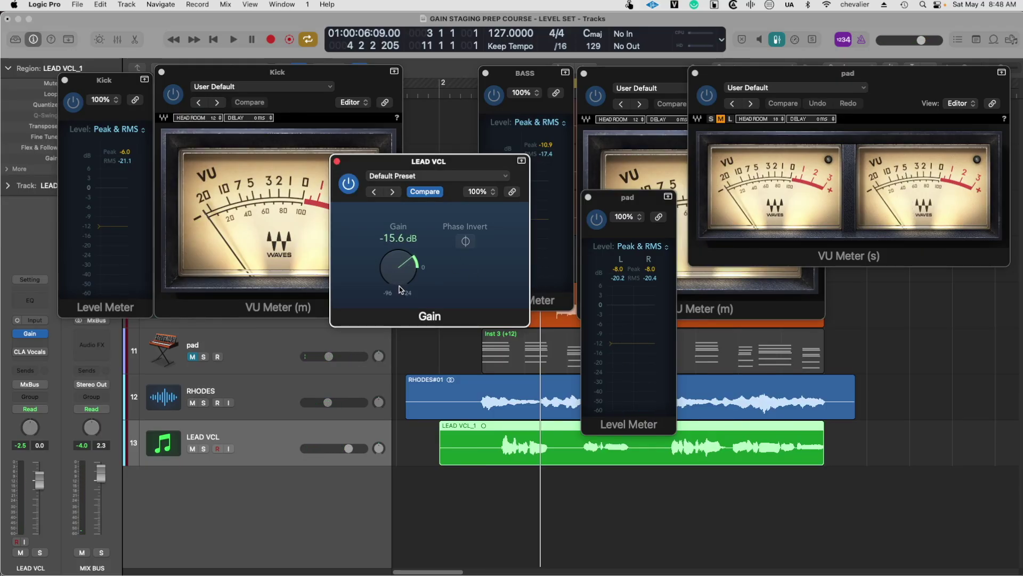
drag(401, 288, 401, 287)
key(space)
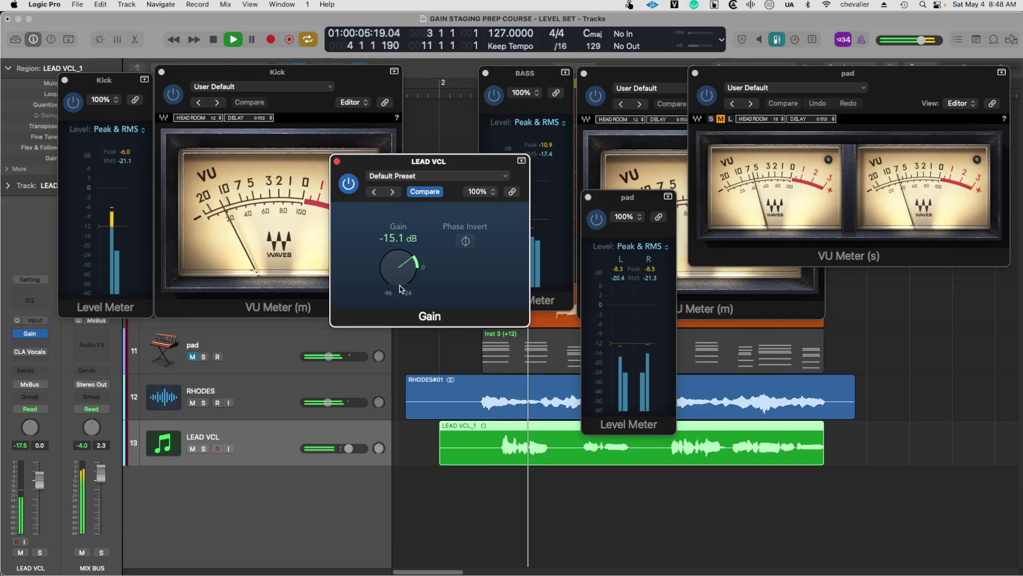
key(space)
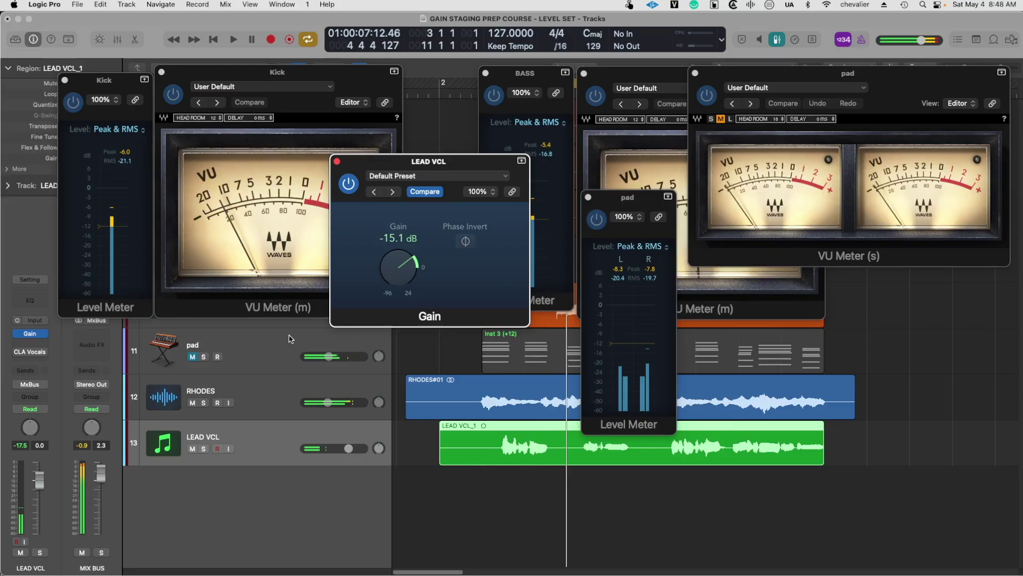
drag(42, 474, 42, 476)
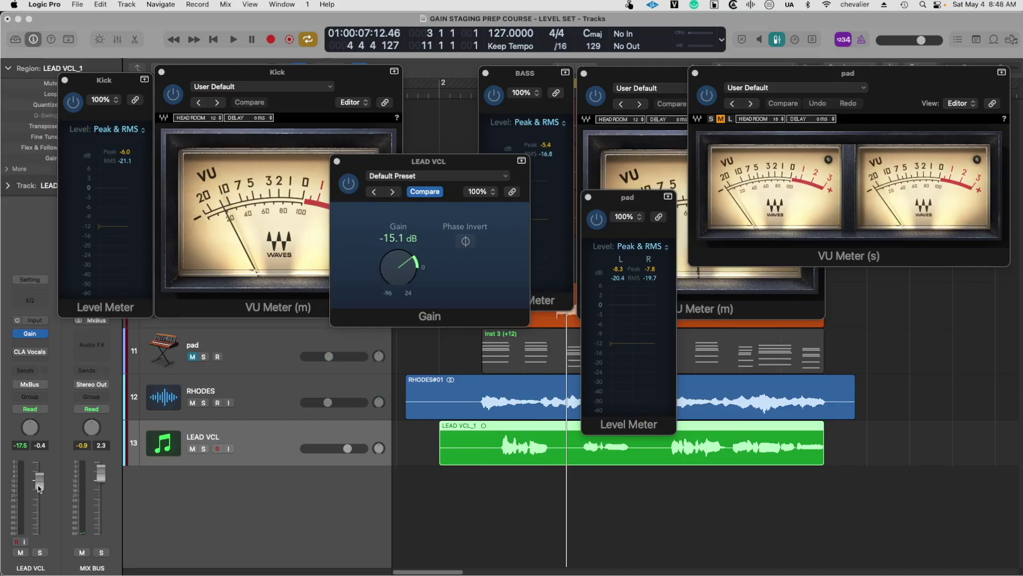
Scroll the LEAD VCL fader up and down to compare levels.
scroll(41, 484, up, 3)
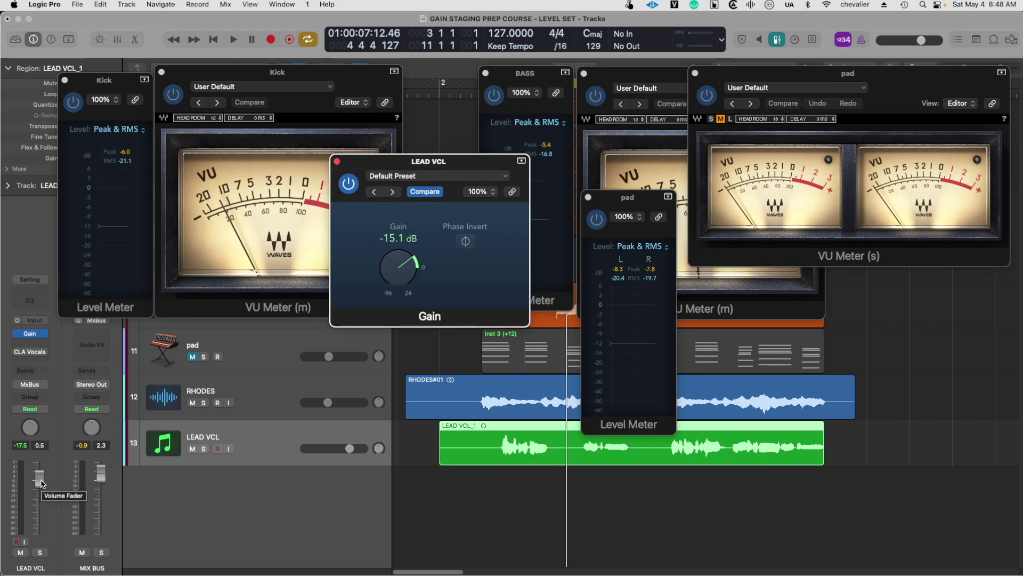
scroll(42, 483, down, 15)
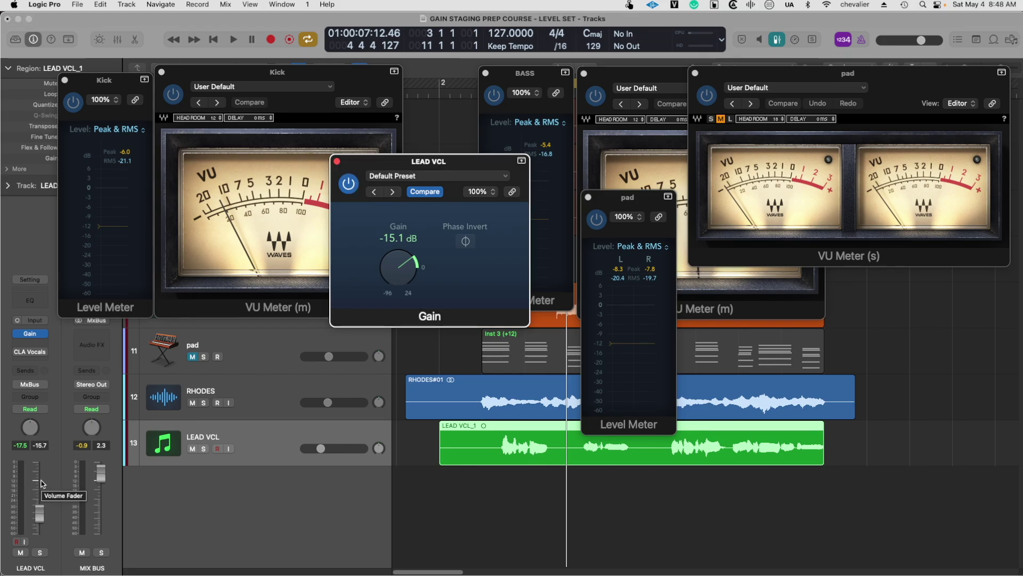
scroll(41, 484, up, 12)
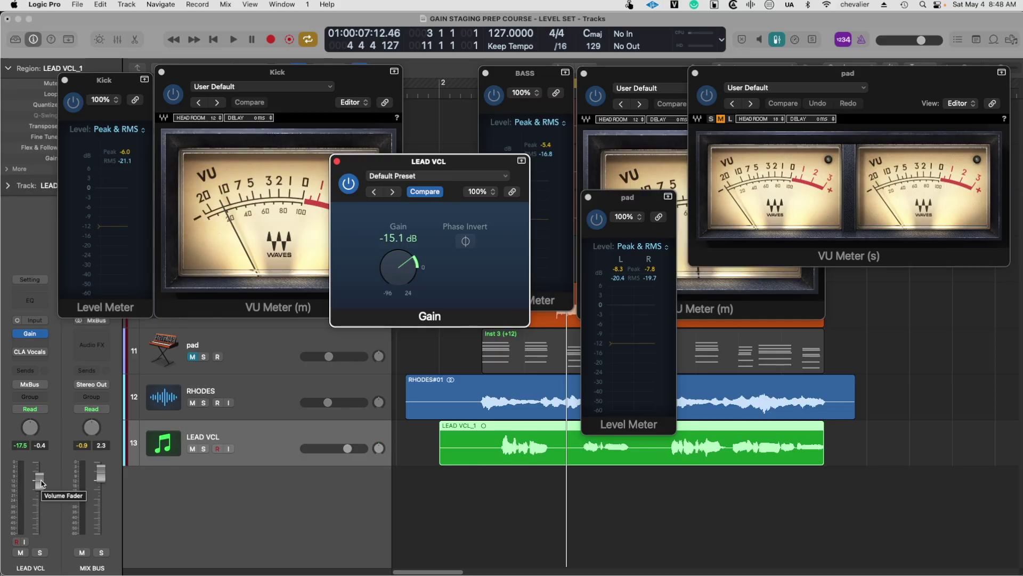